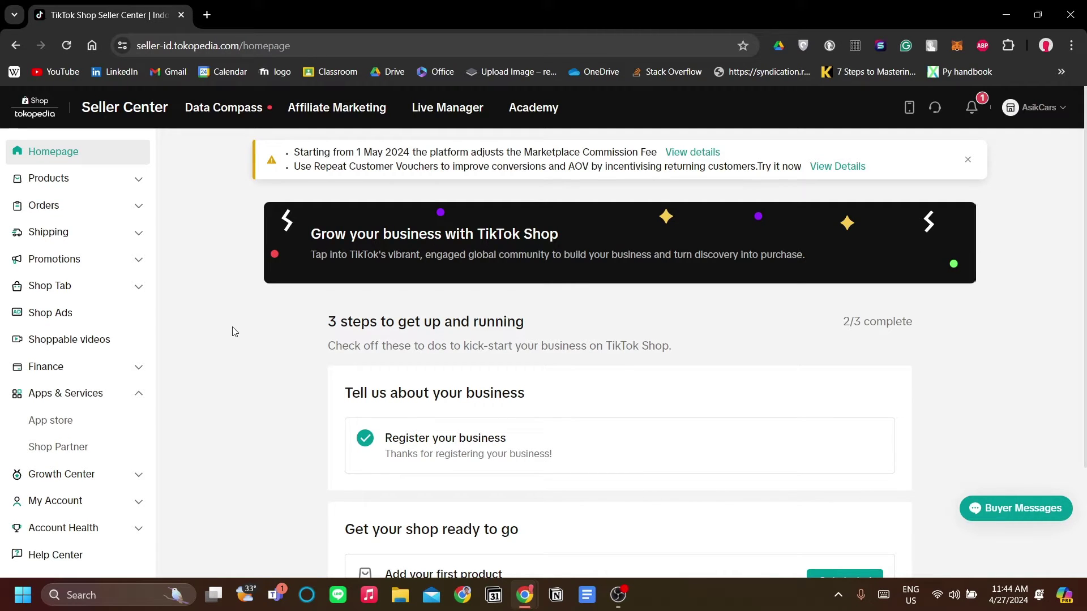
- Open the Seller Center's app store and filter the apps by the Aliexpress platform
{"action": "left_click", "coordinate": [113, 431]}
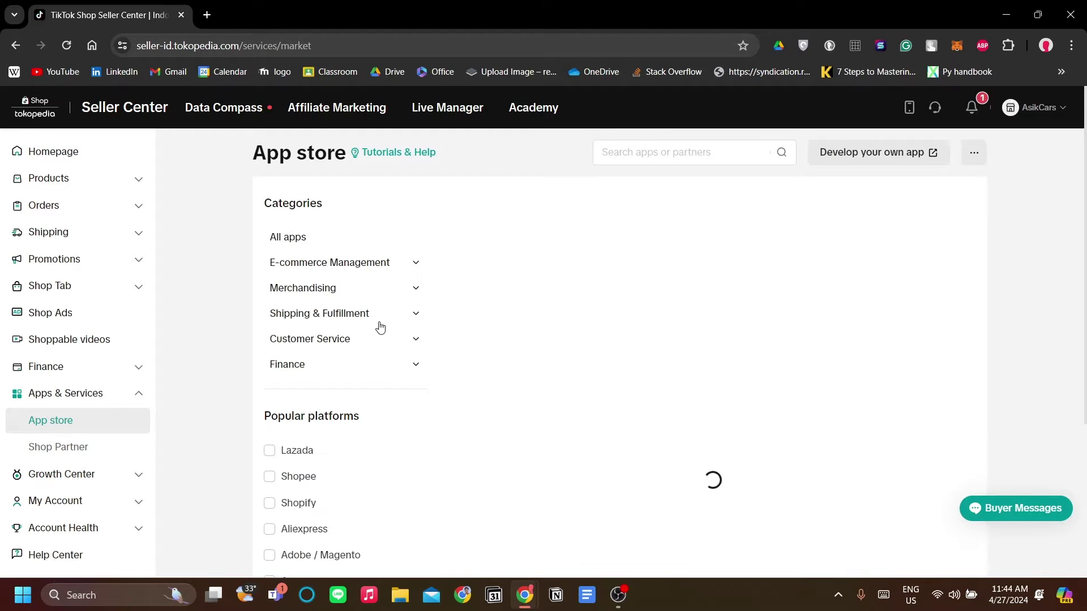
{"action": "scroll", "coordinate": [396, 317], "scroll_direction": "down", "scroll_amount": 3}
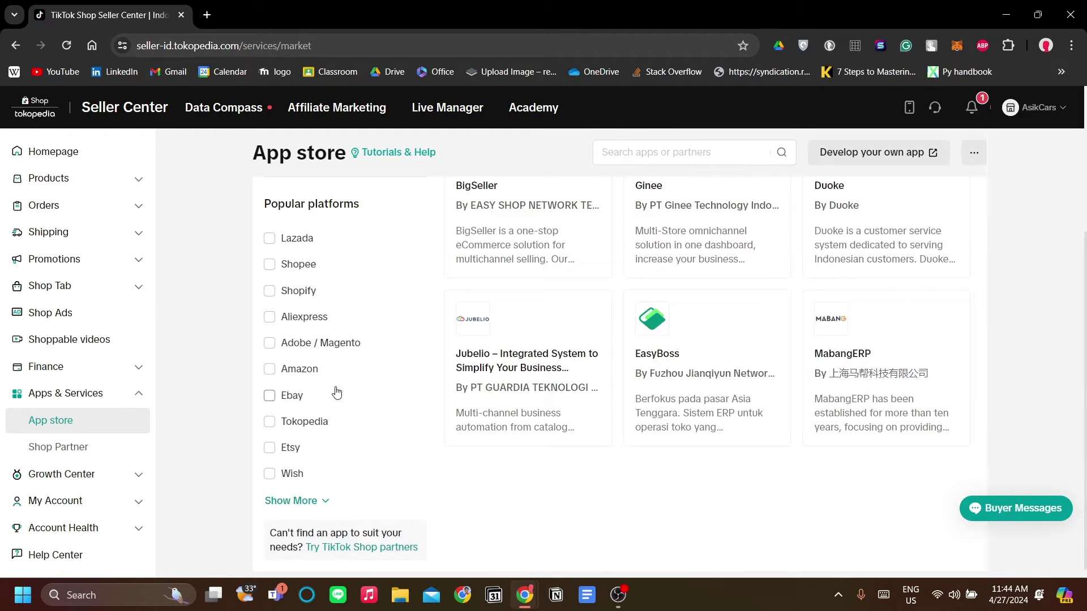
{"action": "scroll", "coordinate": [356, 419], "scroll_direction": "up", "scroll_amount": 2}
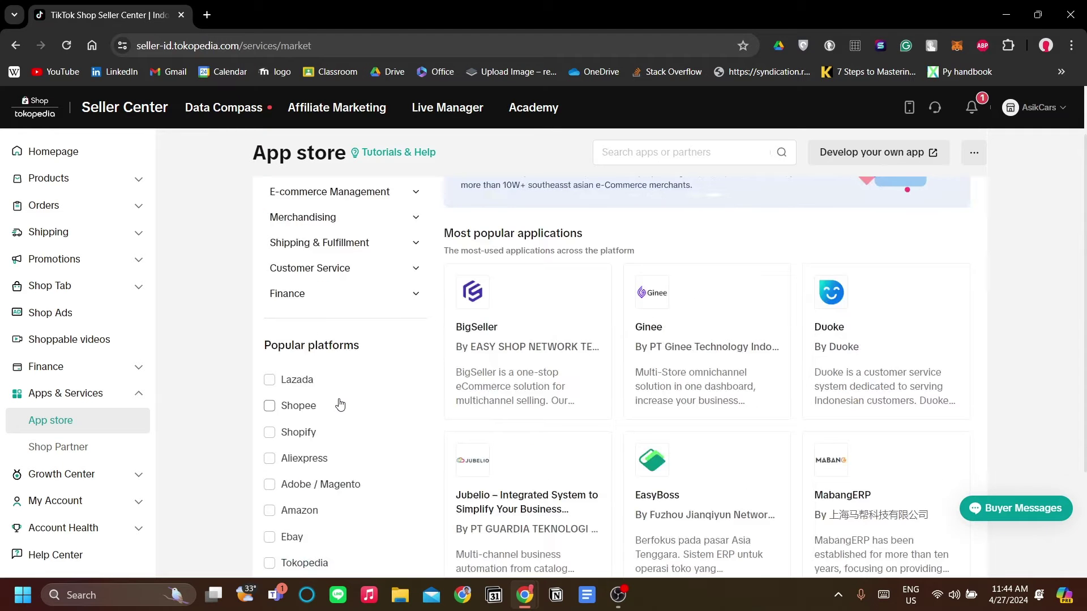
{"action": "scroll", "coordinate": [340, 404], "scroll_direction": "down", "scroll_amount": 1}
{"action": "left_click_drag", "start_coordinate": [271, 276], "coordinate": [356, 279]}
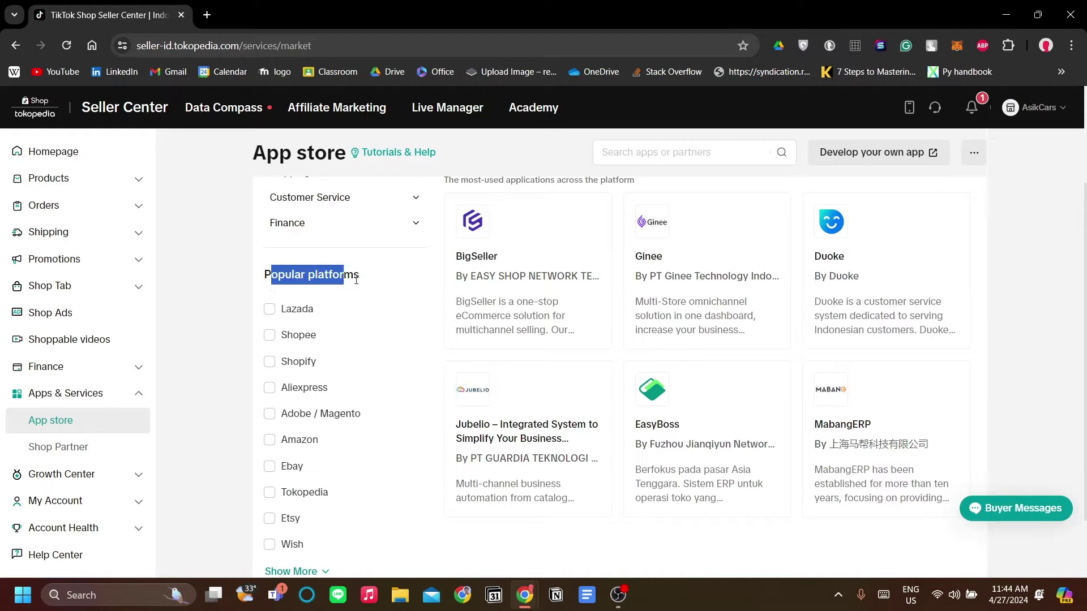
{"action": "left_click", "coordinate": [359, 297]}
{"action": "left_click", "coordinate": [290, 388]}
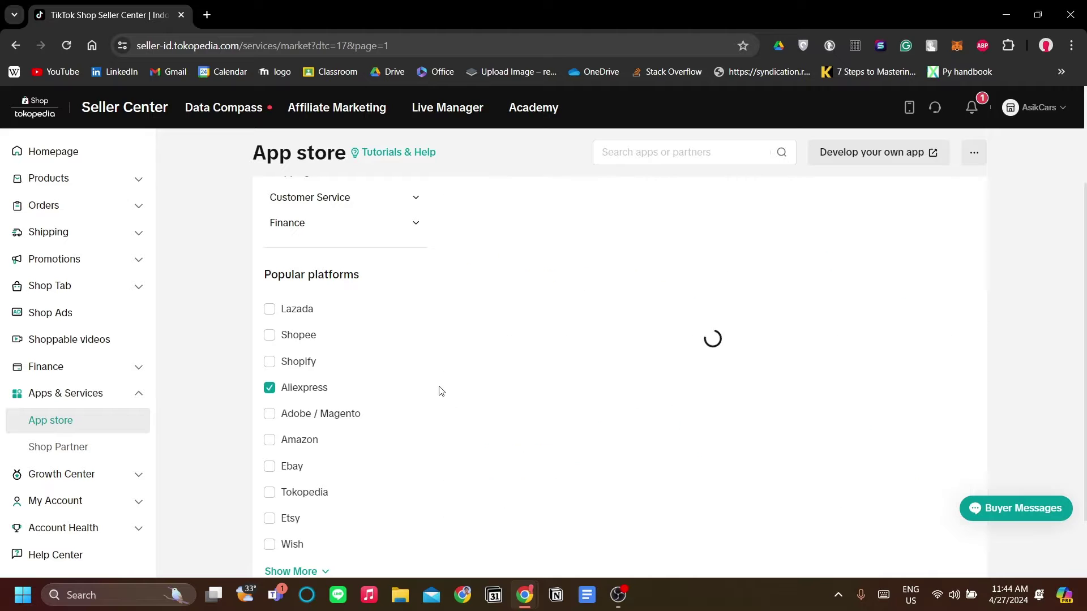
- Examine the apps that support Aliexpress, including CJdropshipping, EPROLO and wxwerp
{"action": "scroll", "coordinate": [439, 392], "scroll_direction": "up", "scroll_amount": 2}
{"action": "scroll", "coordinate": [425, 377], "scroll_direction": "down", "scroll_amount": 2}
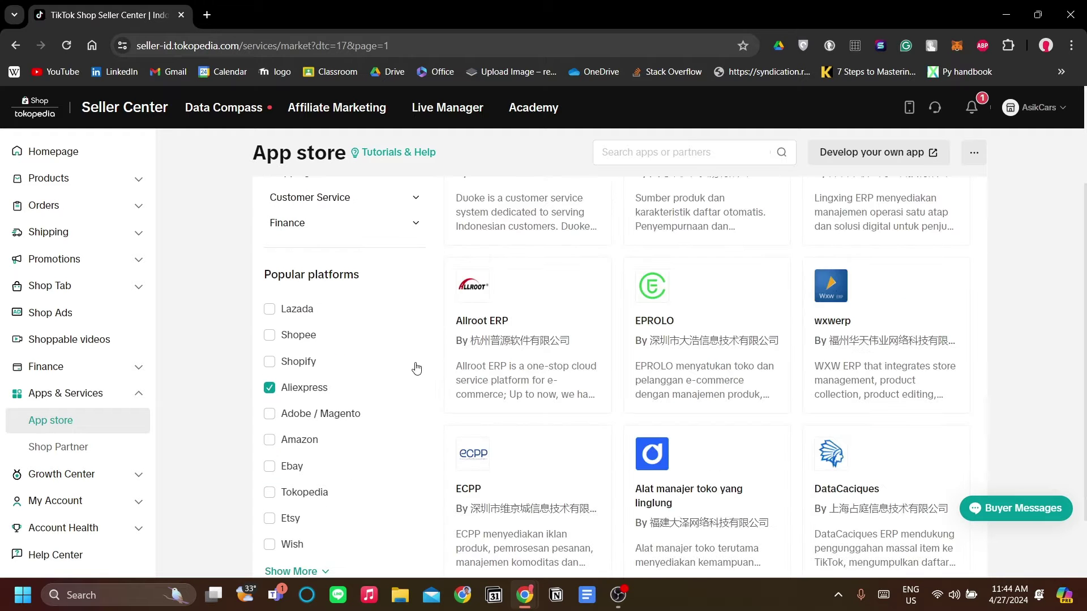
{"action": "scroll", "coordinate": [412, 363], "scroll_direction": "up", "scroll_amount": 2}
{"action": "scroll", "coordinate": [612, 347], "scroll_direction": "down", "scroll_amount": 3}
{"action": "scroll", "coordinate": [688, 340], "scroll_direction": "up", "scroll_amount": 1}
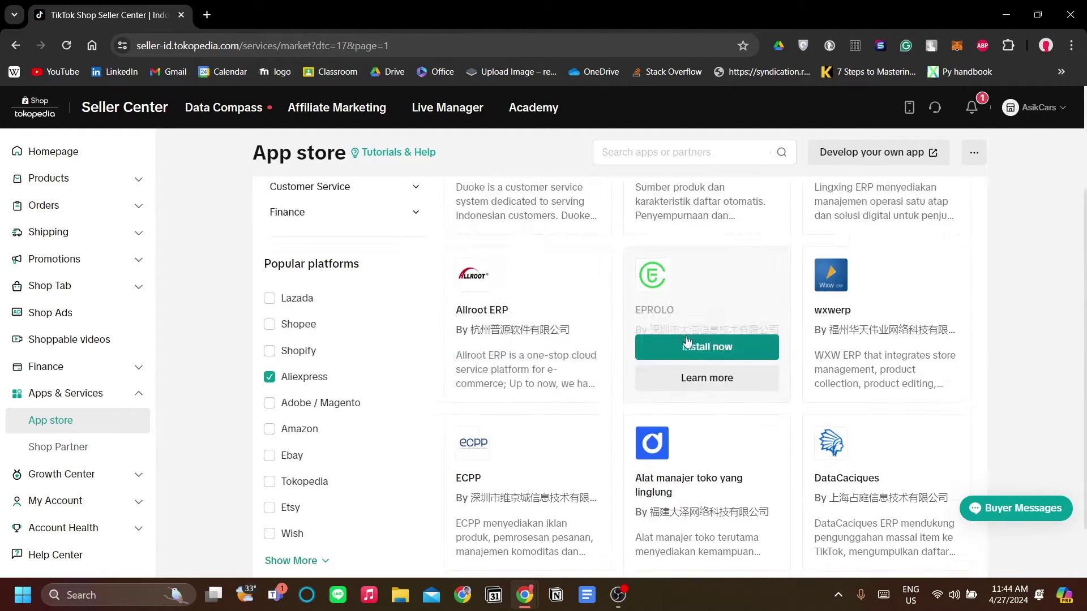
{"action": "scroll", "coordinate": [688, 340], "scroll_direction": "up", "scroll_amount": 2}
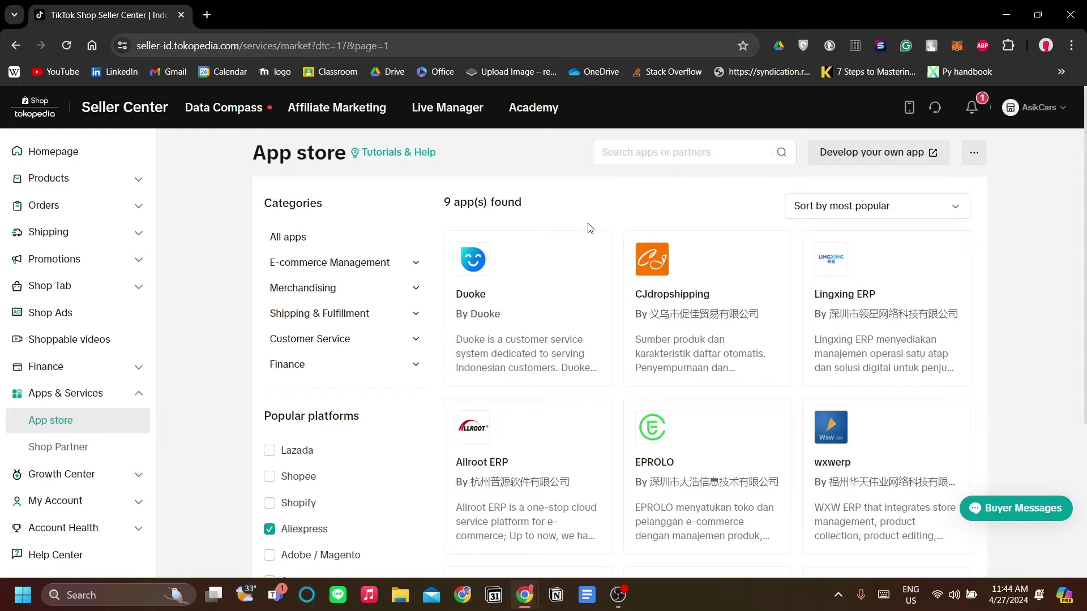
{"action": "scroll", "coordinate": [590, 227], "scroll_direction": "down", "scroll_amount": 3}
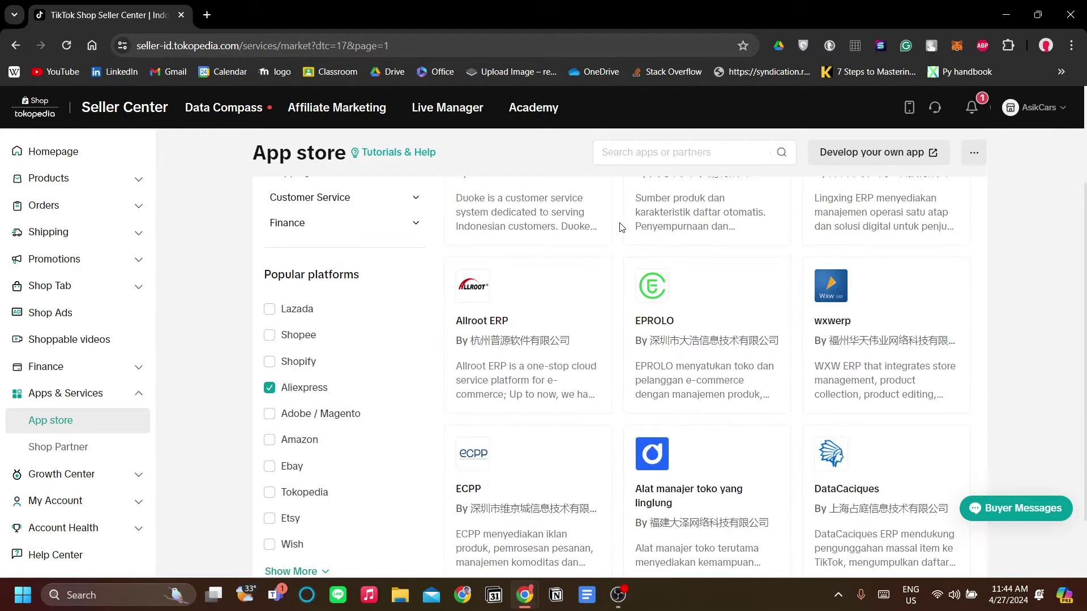
{"action": "scroll", "coordinate": [620, 238], "scroll_direction": "up", "scroll_amount": 3}
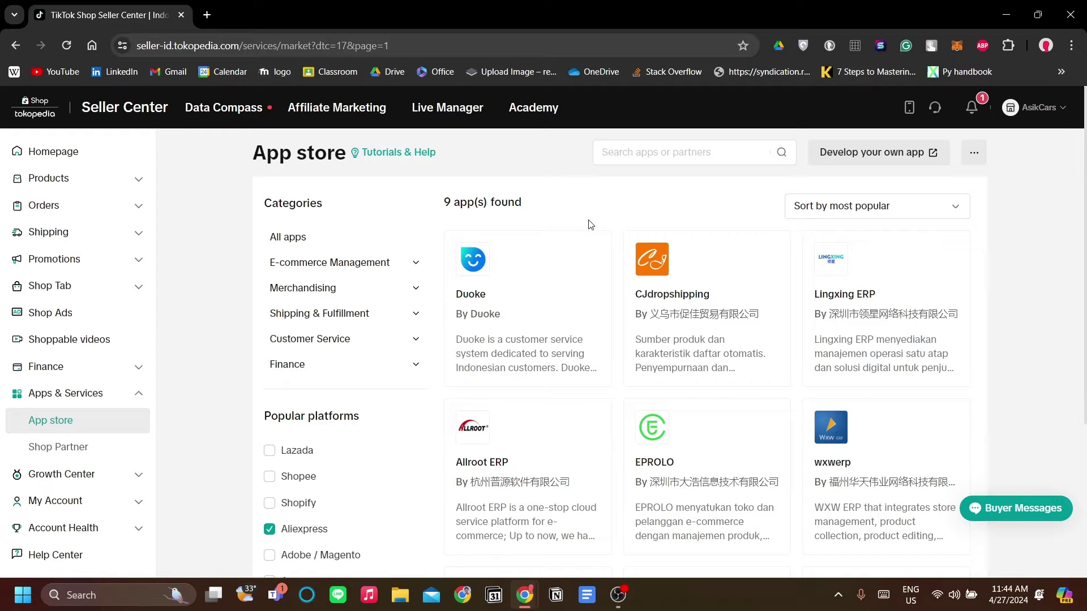
{"action": "scroll", "coordinate": [590, 224], "scroll_direction": "down", "scroll_amount": 1}
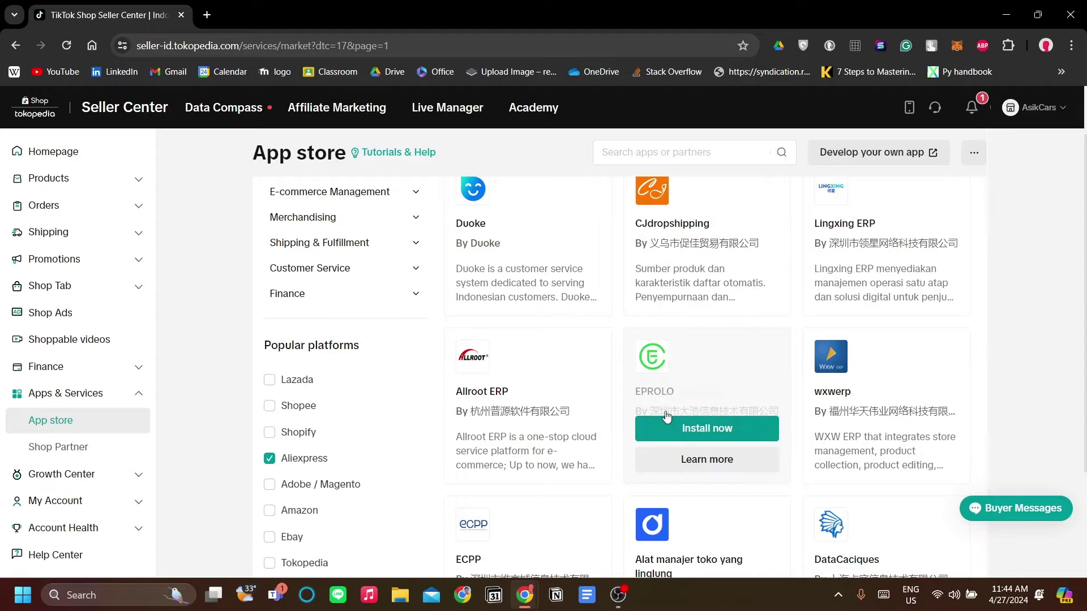
{"action": "scroll", "coordinate": [677, 291], "scroll_direction": "up", "scroll_amount": 1}
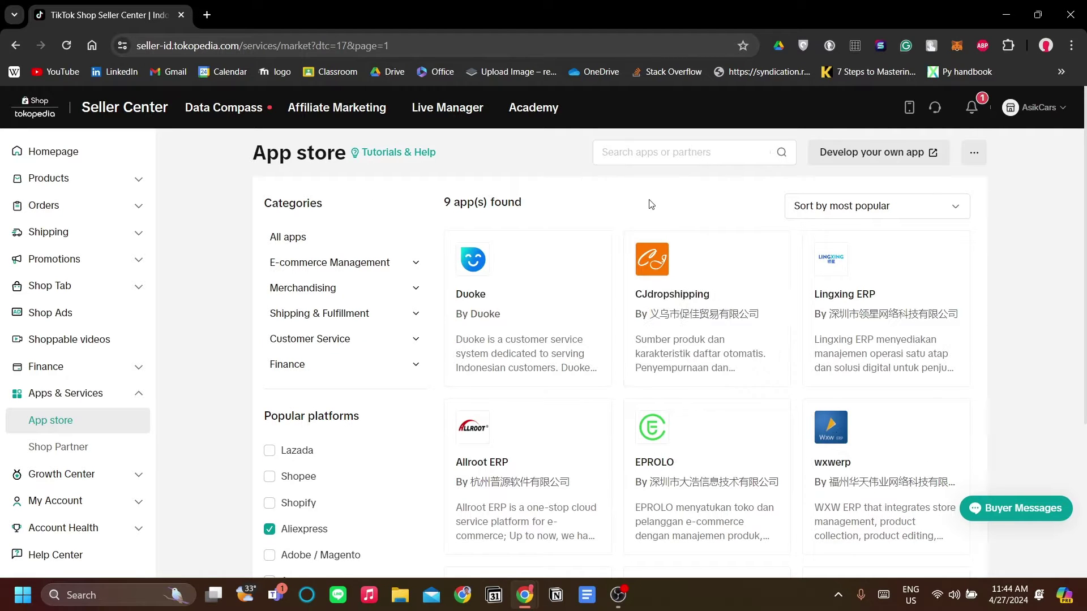
{"action": "scroll", "coordinate": [696, 305], "scroll_direction": "down", "scroll_amount": 1}
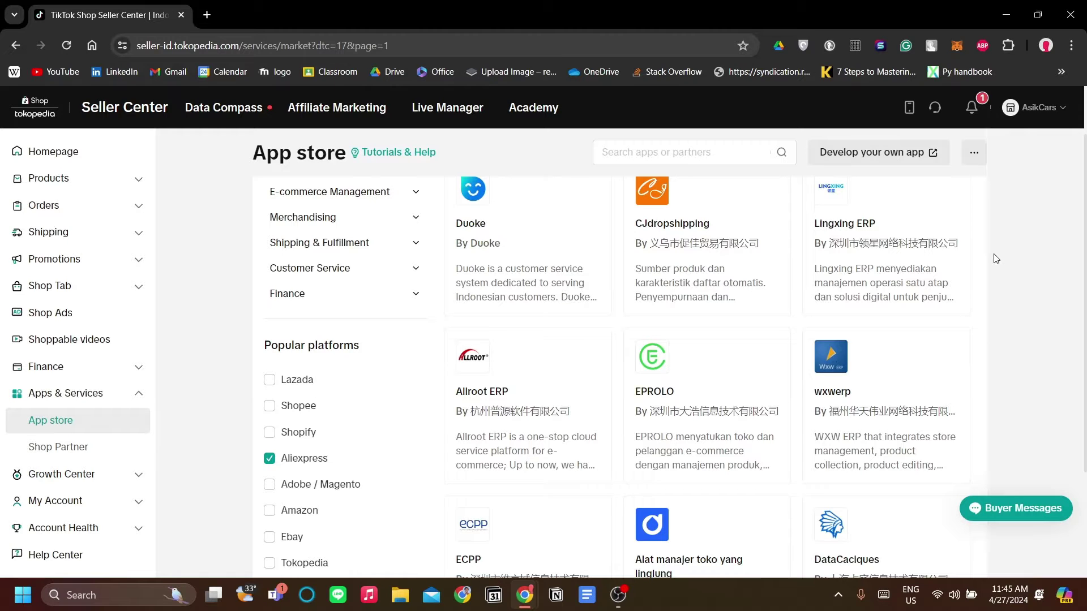
{"action": "mouse_move", "coordinate": [728, 386]}
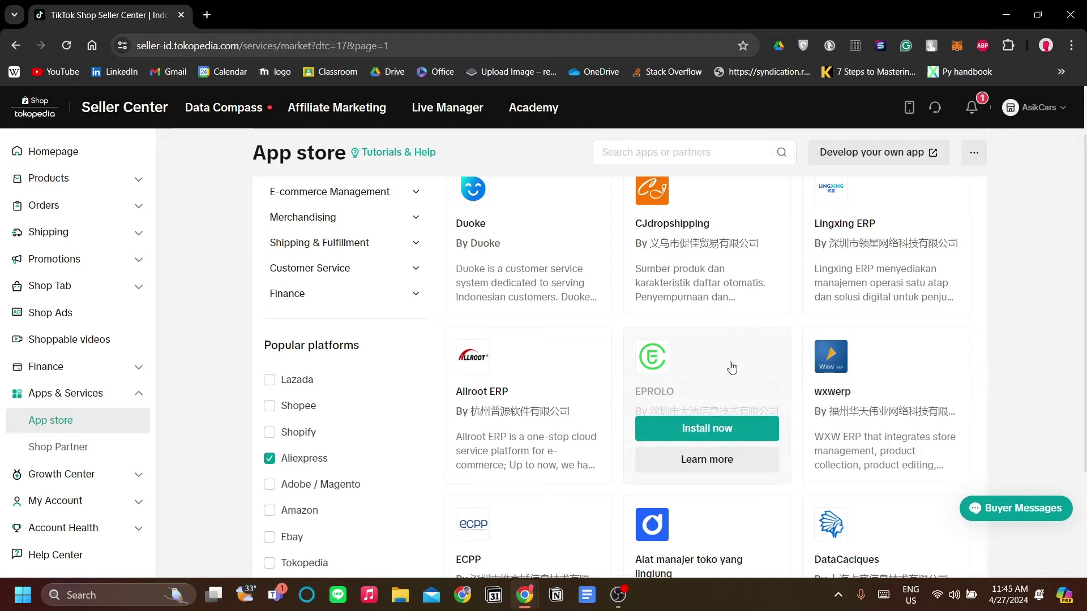
{"action": "scroll", "coordinate": [754, 331], "scroll_direction": "up", "scroll_amount": 1}
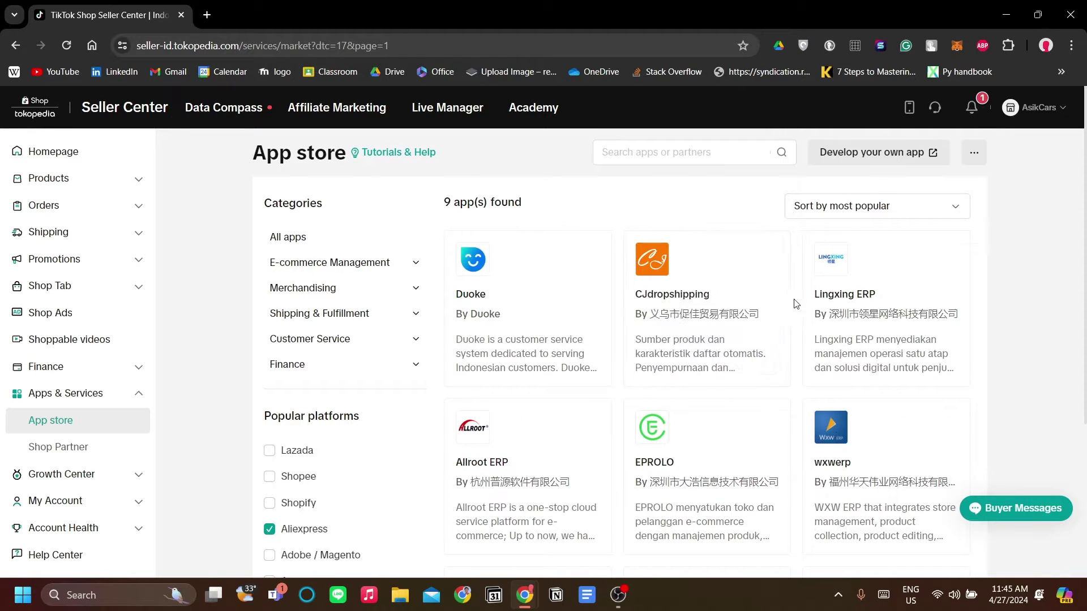
{"action": "scroll", "coordinate": [801, 298], "scroll_direction": "down", "scroll_amount": 1}
{"action": "scroll", "coordinate": [801, 298], "scroll_direction": "down", "scroll_amount": 1}
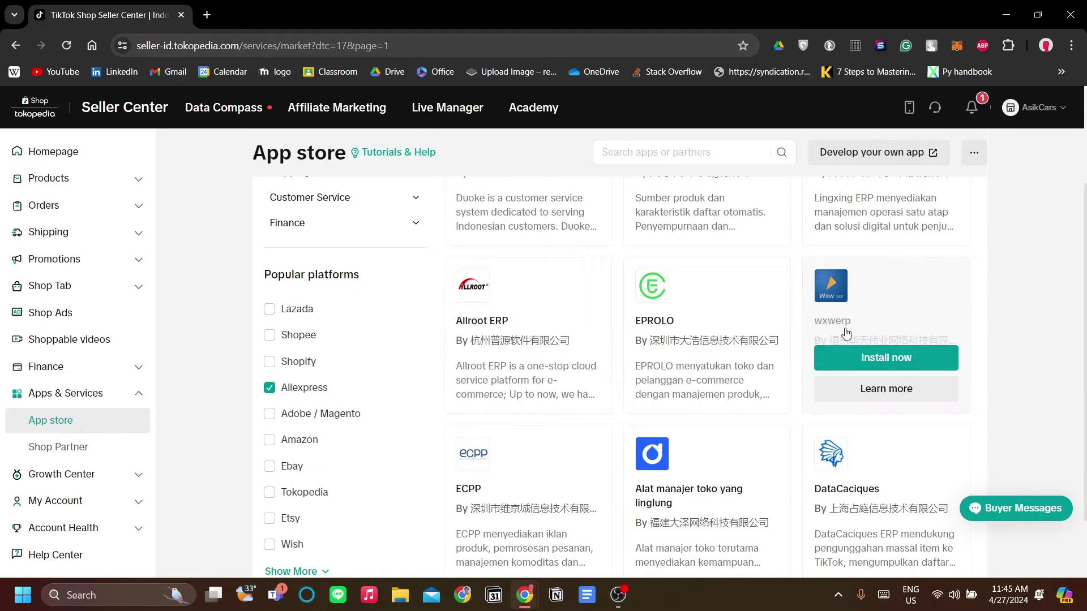
{"action": "mouse_move", "coordinate": [675, 330]}
{"action": "scroll", "coordinate": [730, 278], "scroll_direction": "up", "scroll_amount": 2}
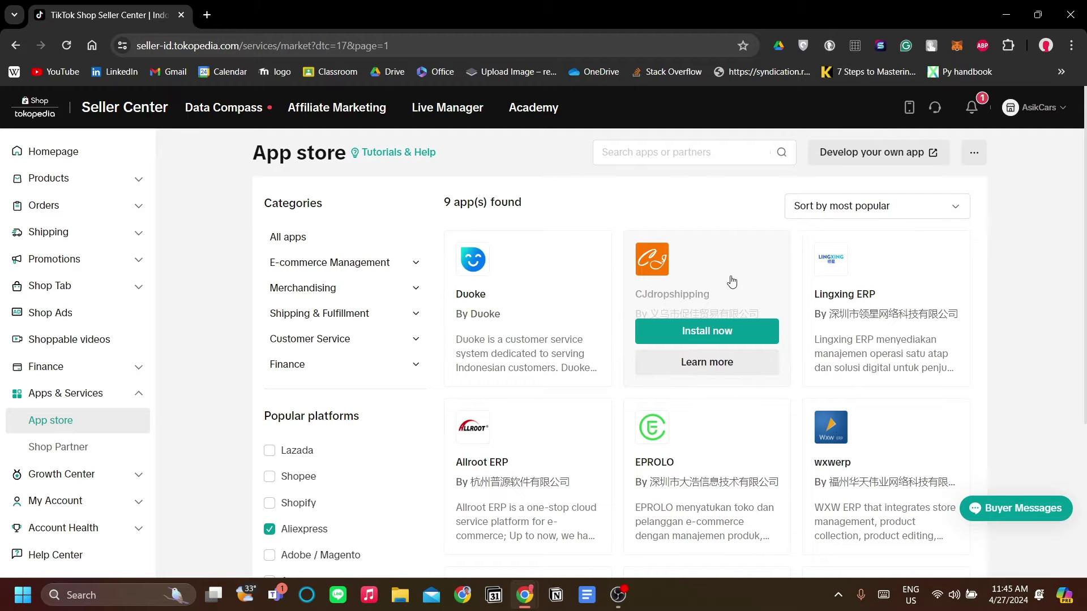
{"action": "scroll", "coordinate": [754, 287], "scroll_direction": "down", "scroll_amount": 3}
{"action": "scroll", "coordinate": [754, 287], "scroll_direction": "up", "scroll_amount": 3}
- Open the EPROLO app's details page and review its description and integrated platforms
{"action": "scroll", "coordinate": [711, 302], "scroll_direction": "down", "scroll_amount": 1}
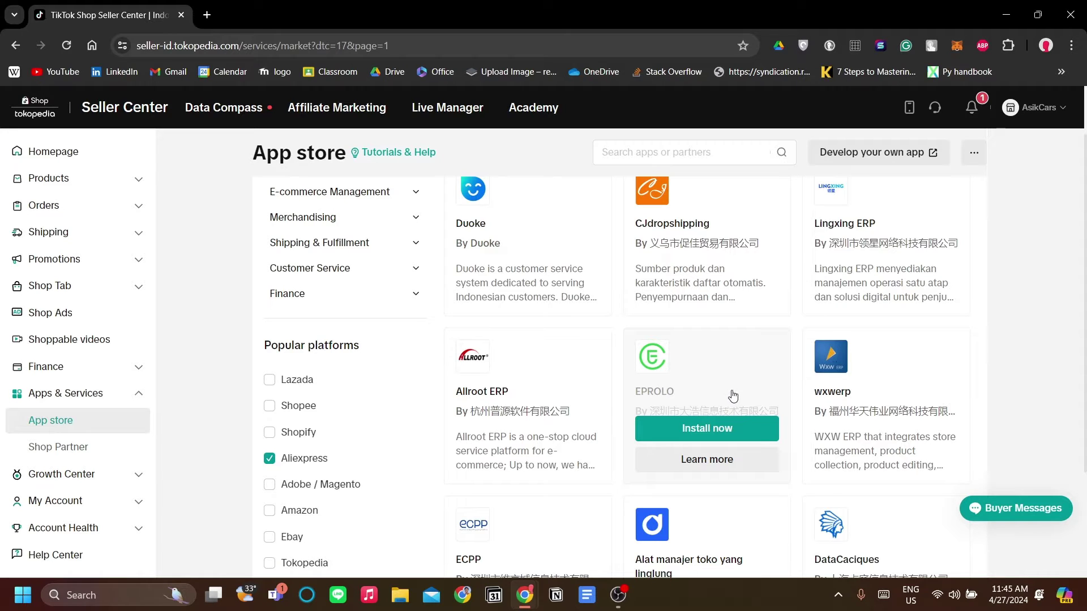
{"action": "left_click", "coordinate": [716, 459]}
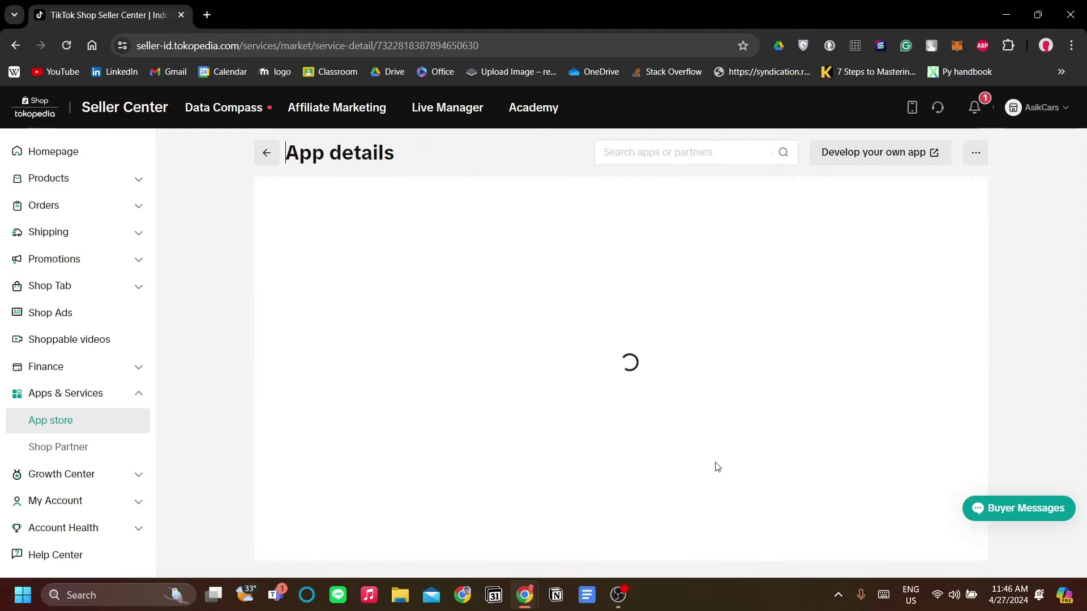
{"action": "scroll", "coordinate": [708, 300], "scroll_direction": "down", "scroll_amount": 3}
{"action": "scroll", "coordinate": [710, 294], "scroll_direction": "up", "scroll_amount": 3}
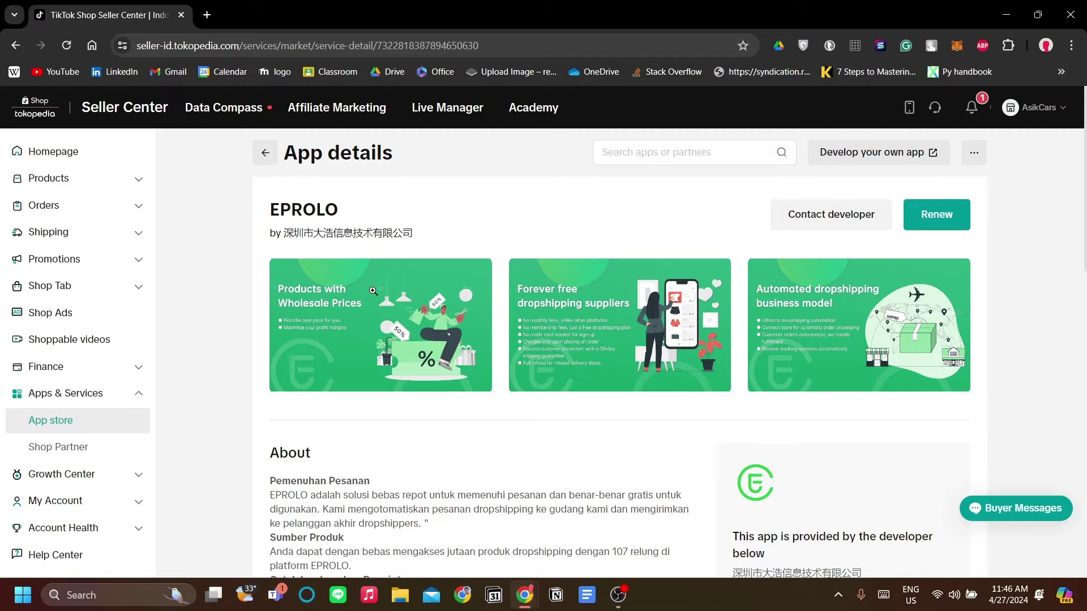
{"action": "scroll", "coordinate": [387, 274], "scroll_direction": "down", "scroll_amount": 3}
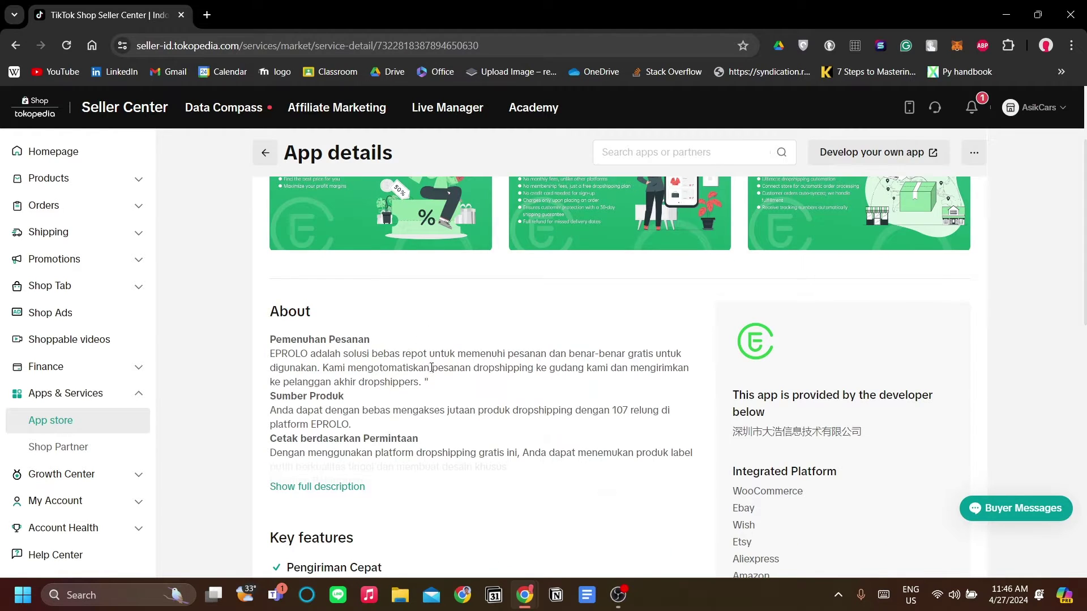
{"action": "scroll", "coordinate": [432, 367], "scroll_direction": "up", "scroll_amount": 3}
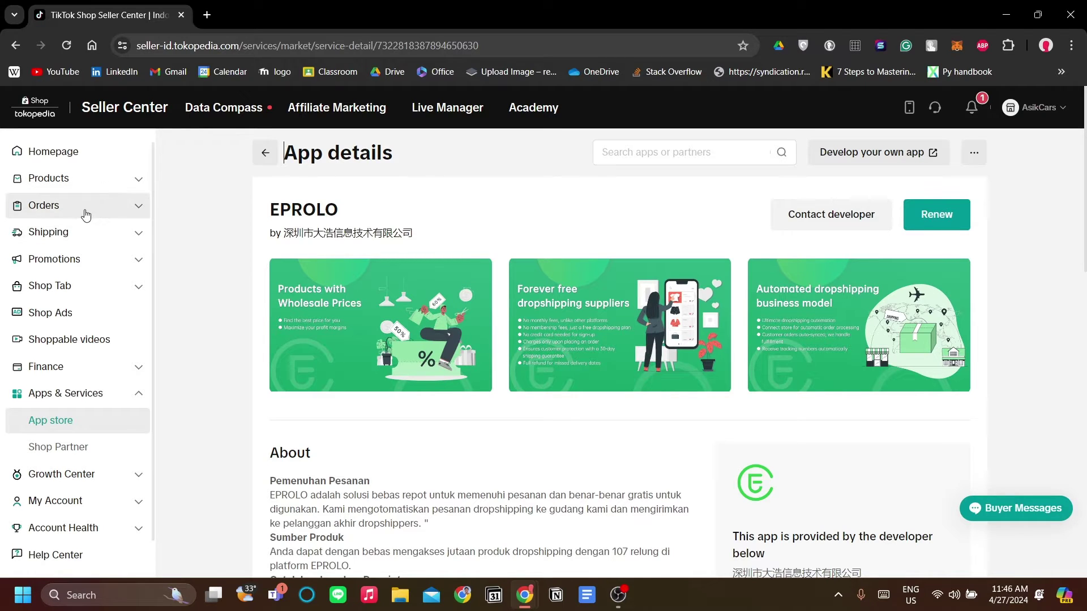
{"action": "left_click", "coordinate": [104, 187]}
{"action": "left_click", "coordinate": [105, 187]}
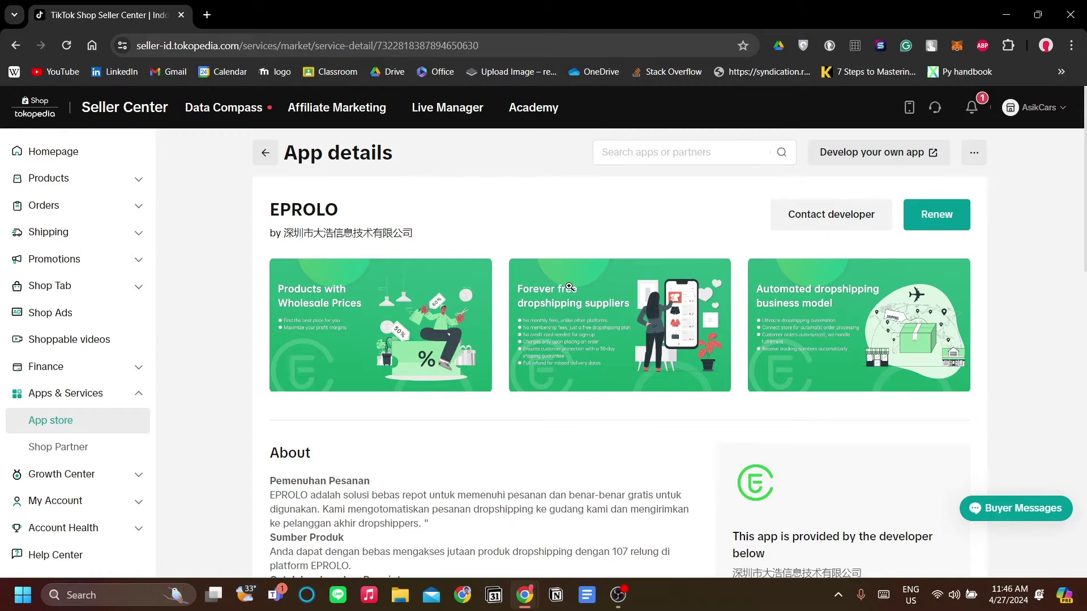
- Open the EPROLO website in a new browser tab and log in to the existing account
{"action": "left_click", "coordinate": [207, 14]}
{"action": "type", "text": "eprolo"}
{"action": "left_click", "coordinate": [262, 187]}
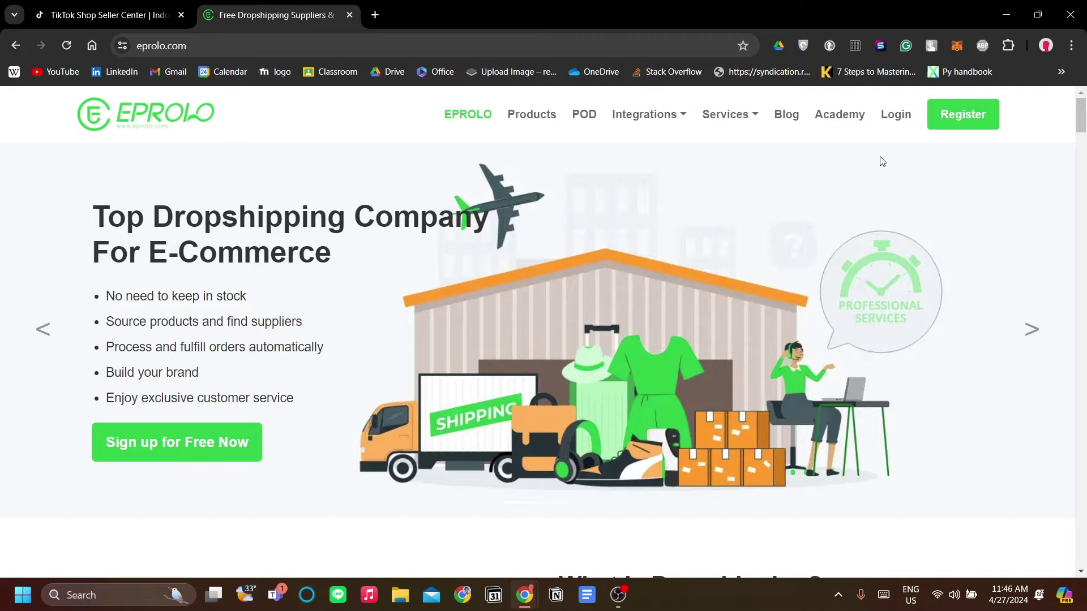
{"action": "left_click", "coordinate": [895, 115]}
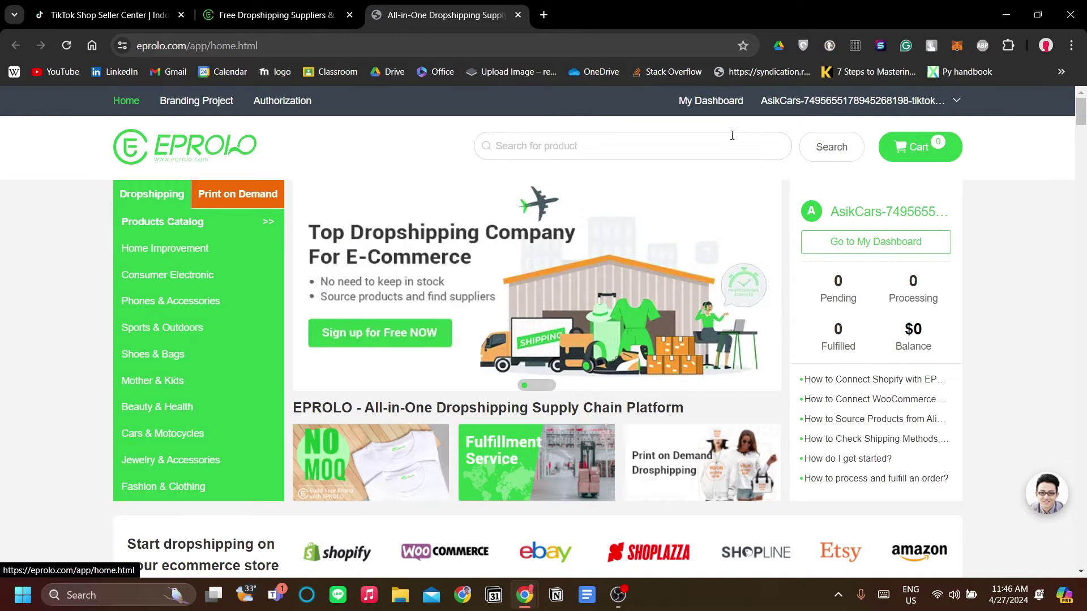
- Open the EPROLO account's My Dashboard page and switch to it
{"action": "mouse_move", "coordinate": [719, 103]}
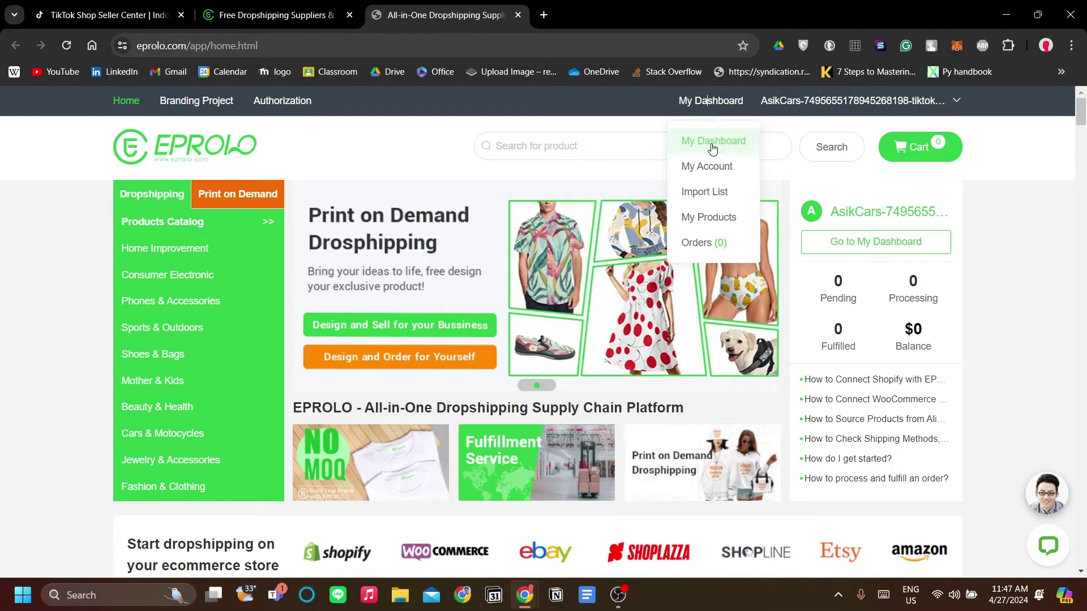
{"action": "left_click", "coordinate": [713, 148]}
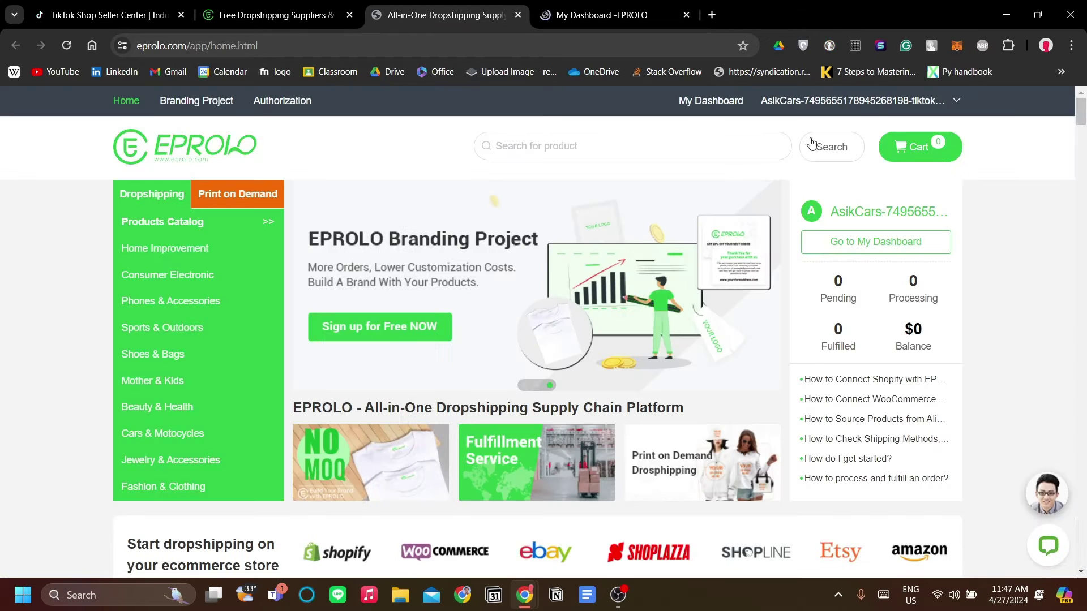
{"action": "left_click", "coordinate": [615, 6]}
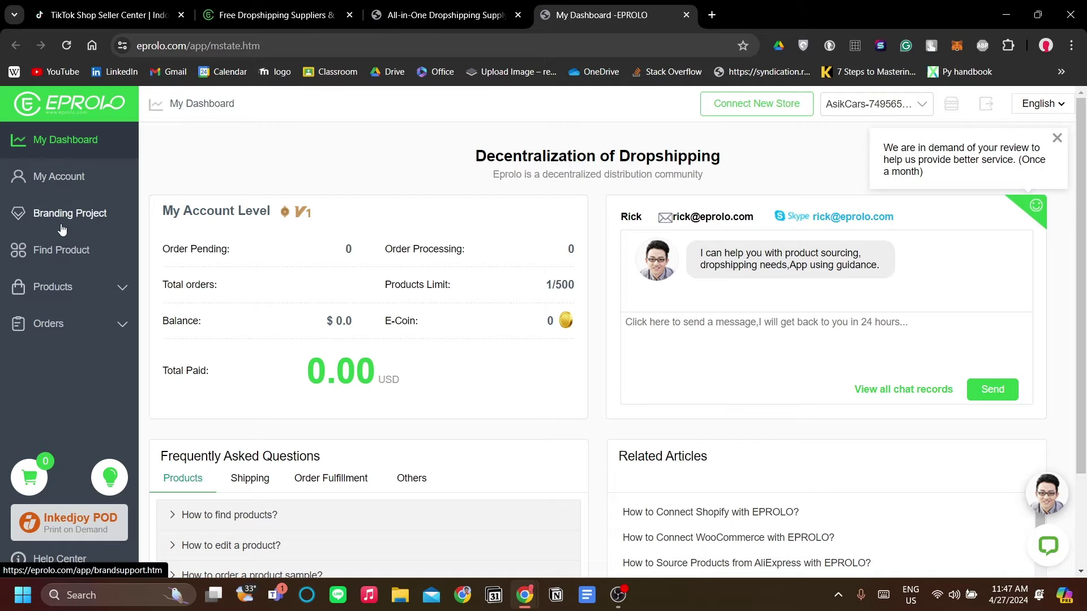
- Check which store is connected to EPROLO and which store types can be added, including TikTok
{"action": "mouse_move", "coordinate": [862, 99]}
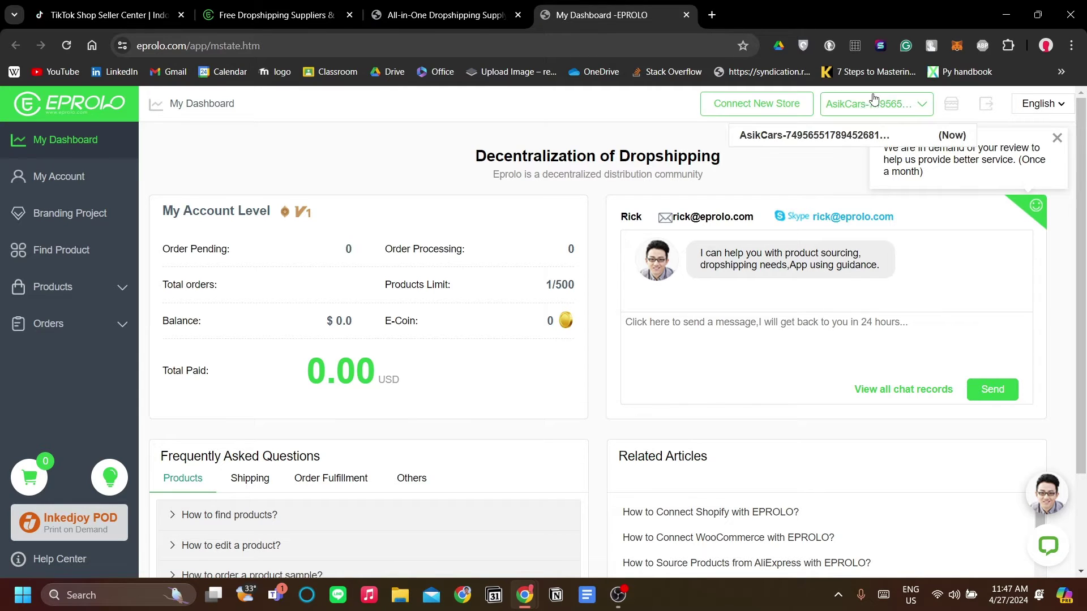
{"action": "left_click", "coordinate": [768, 114]}
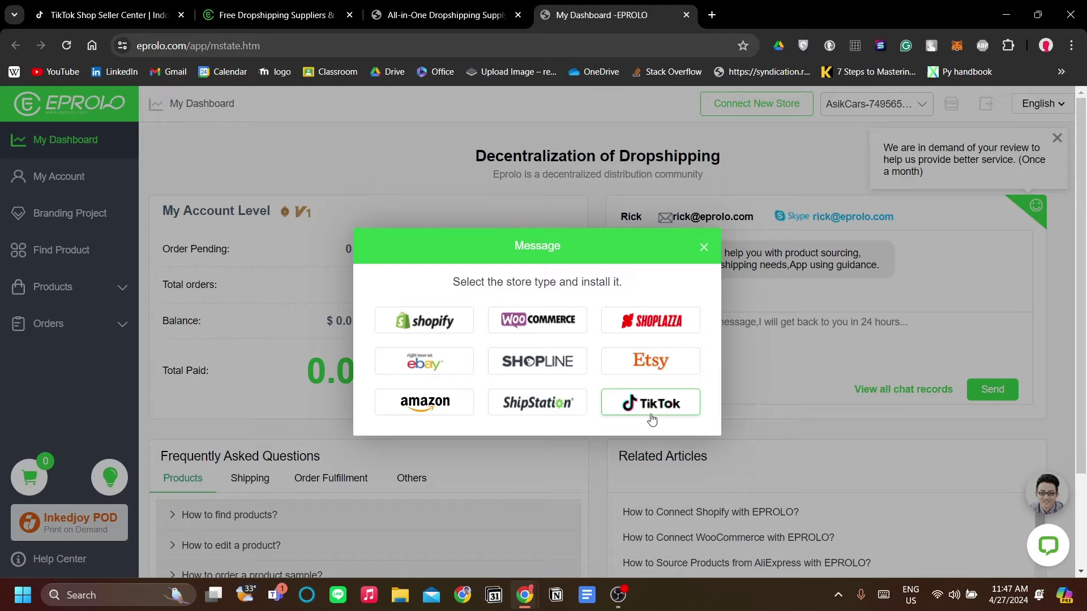
{"action": "left_click", "coordinate": [704, 247]}
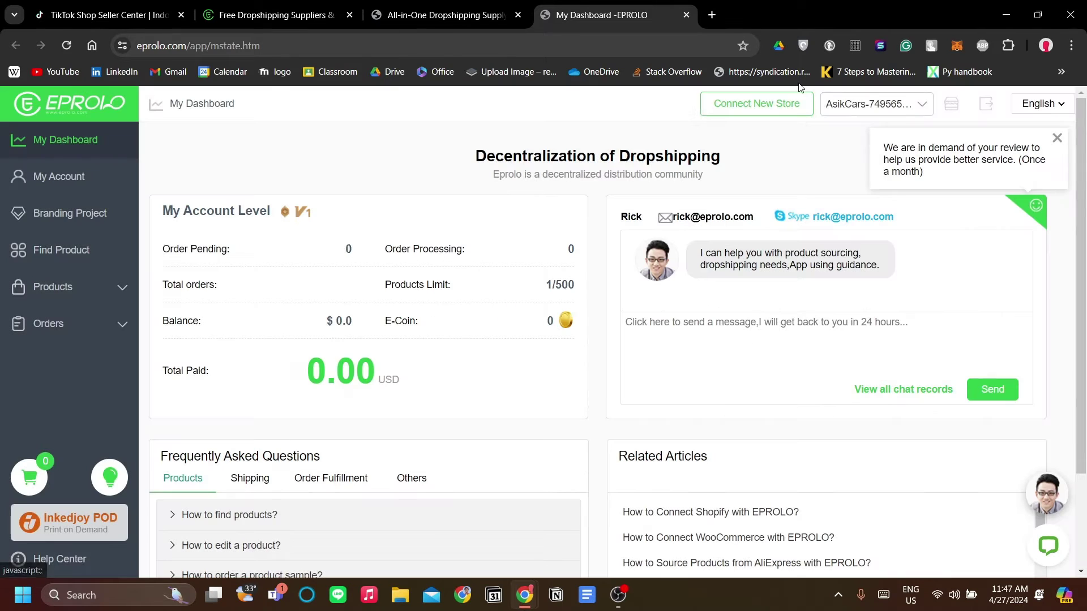
{"action": "left_click", "coordinate": [874, 104]}
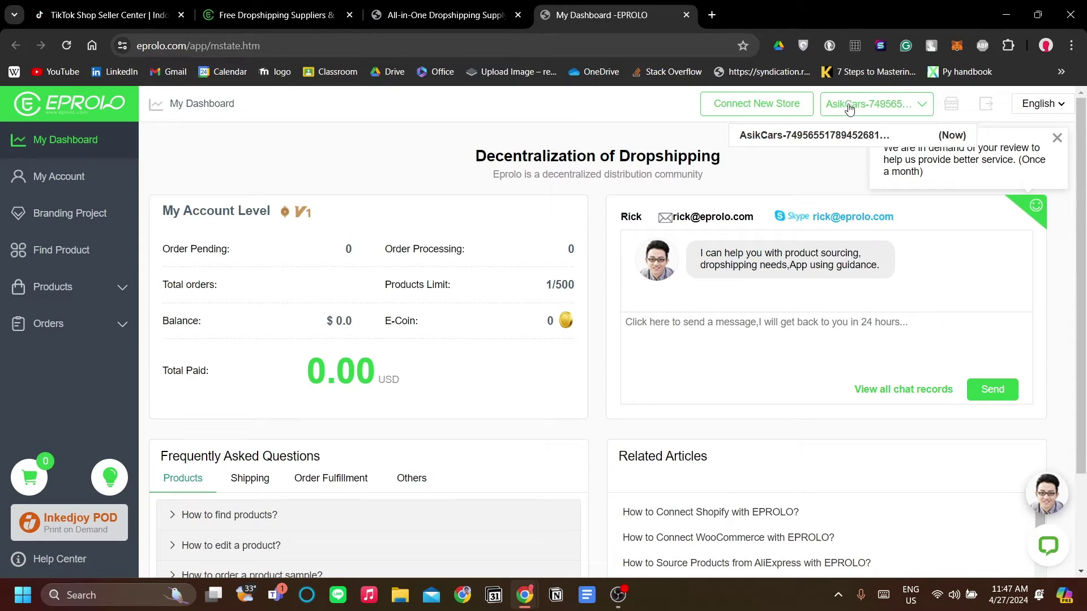
{"action": "left_click", "coordinate": [800, 138]}
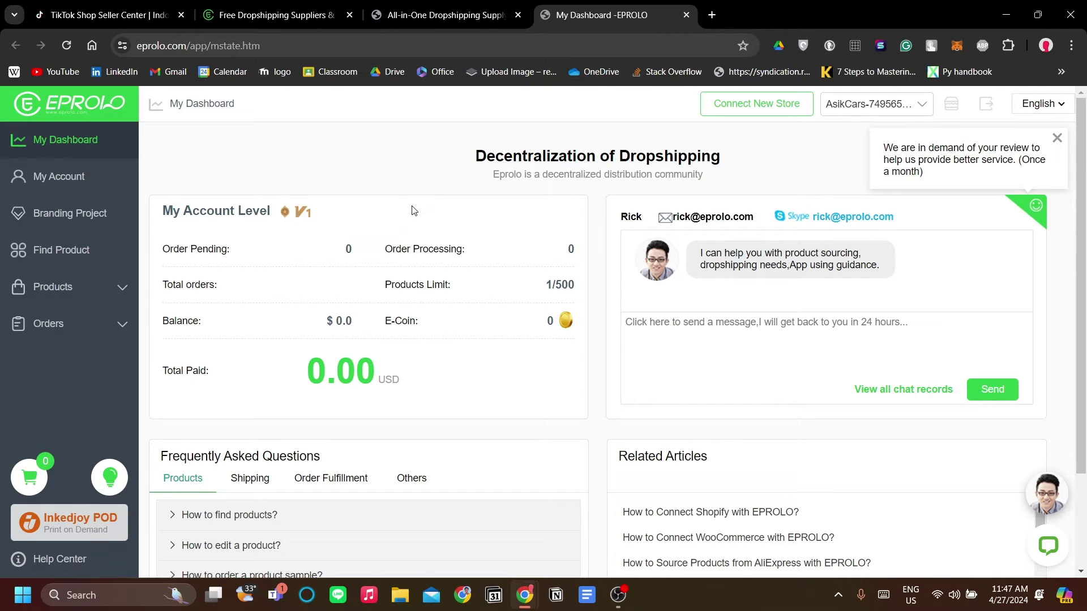
- Open EPROLO's Import Ali Product page for importing products from AliExpress
{"action": "left_click", "coordinate": [118, 298]}
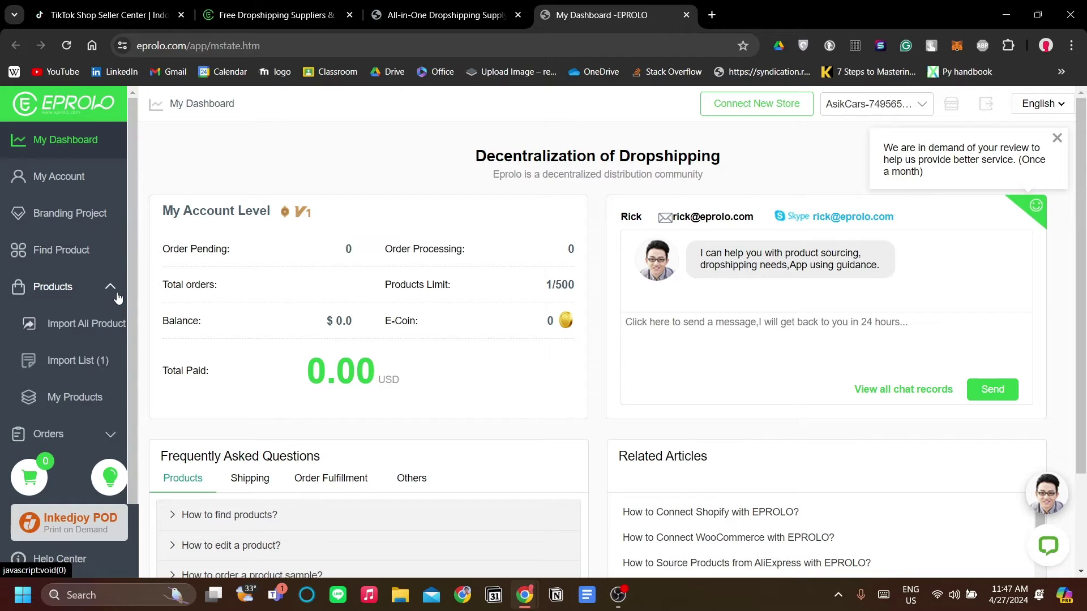
{"action": "left_click", "coordinate": [101, 325]}
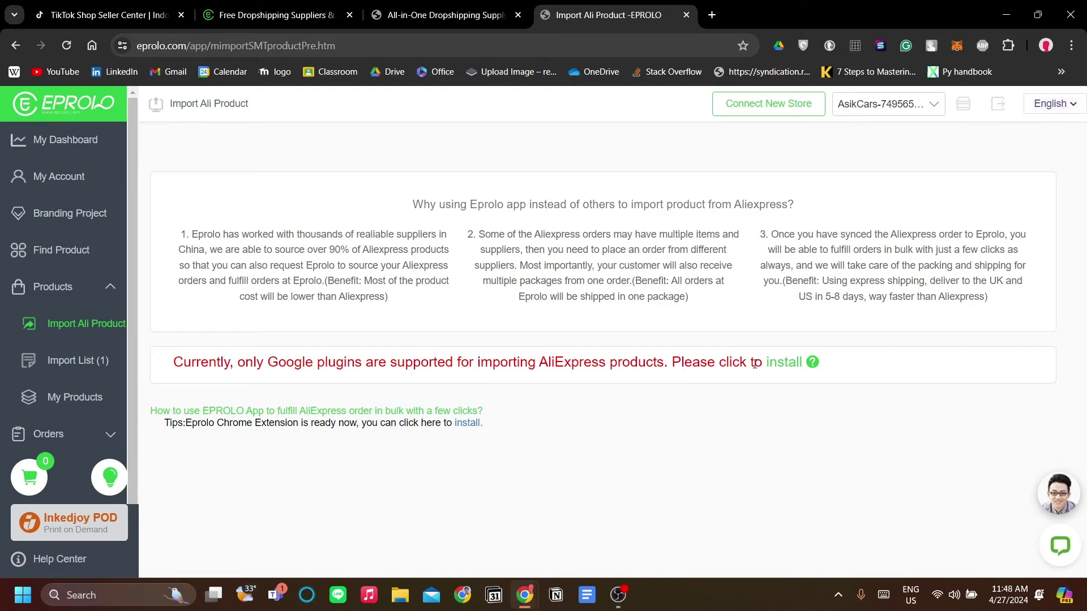
- Open the EPROLO - Aliexpress product importer extension's install page, check for it among the installed browser extensions, and close the page
{"action": "left_click", "coordinate": [782, 362]}
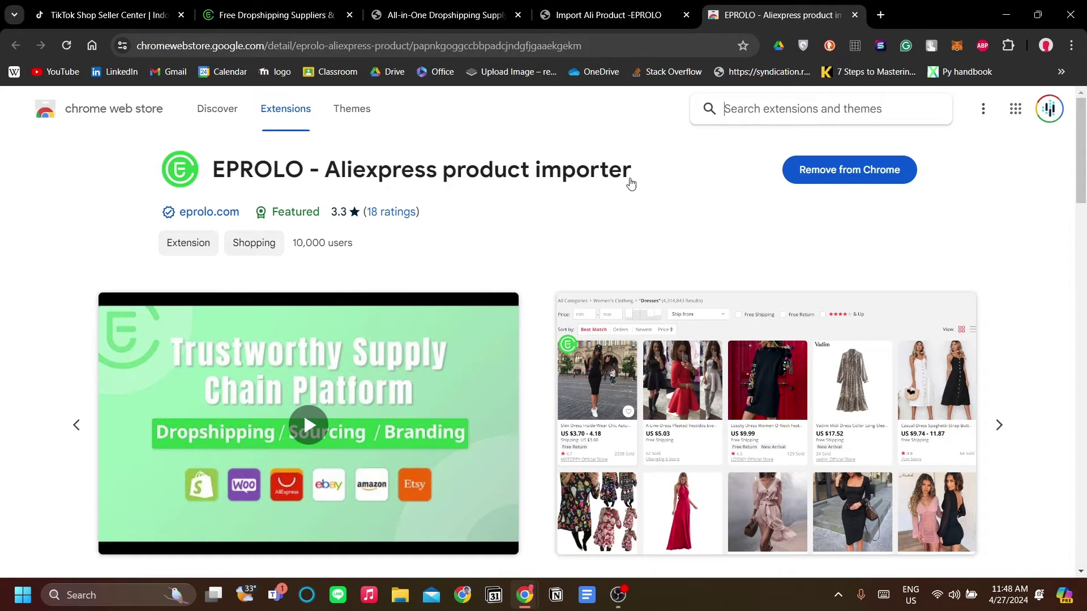
{"action": "left_click", "coordinate": [1001, 54]}
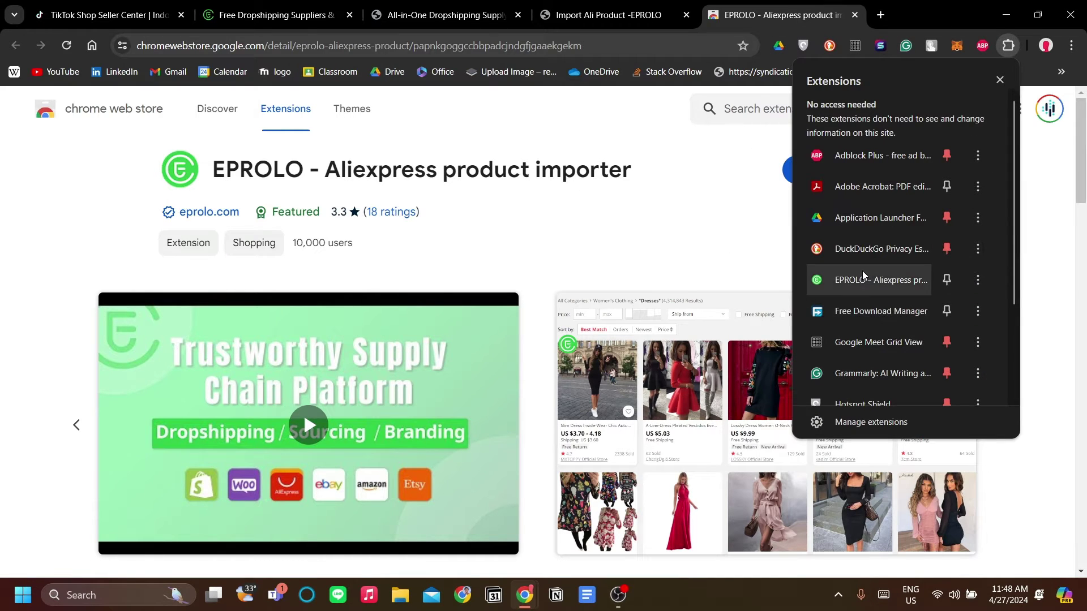
{"action": "left_click", "coordinate": [670, 258]}
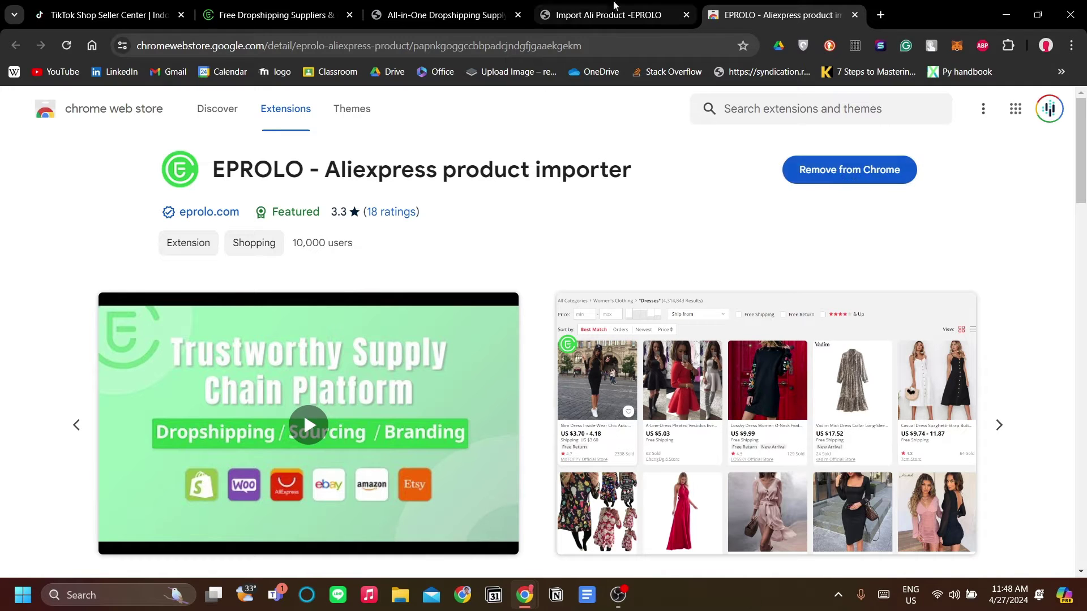
{"action": "left_click", "coordinate": [646, 15]}
{"action": "left_click", "coordinate": [854, 18]}
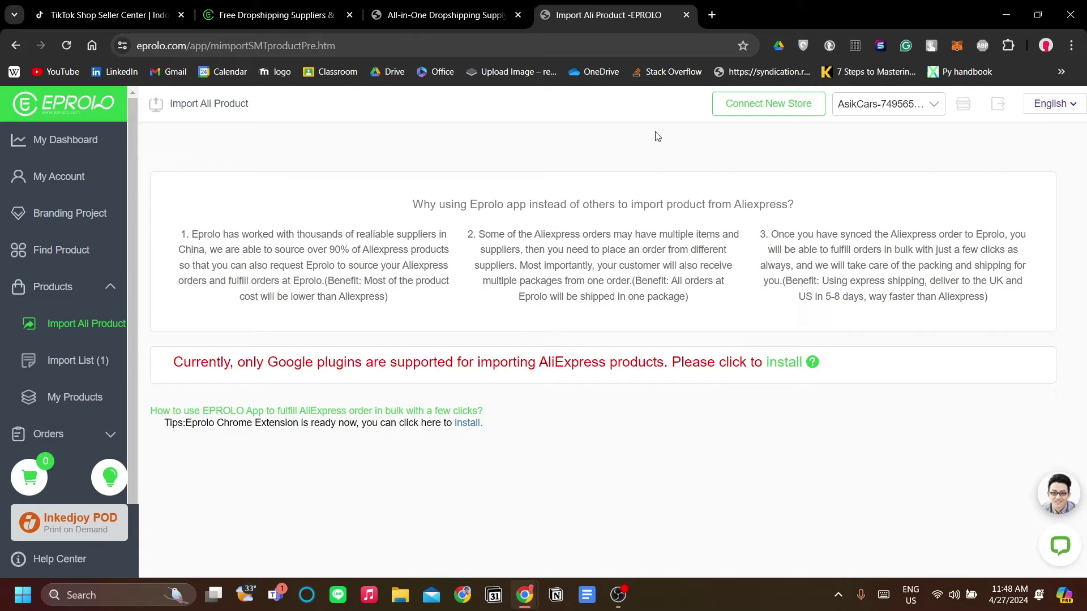
- Open aliexpress.com in a new browser tab
{"action": "left_click", "coordinate": [712, 21]}
{"action": "type", "text": "aliex"}
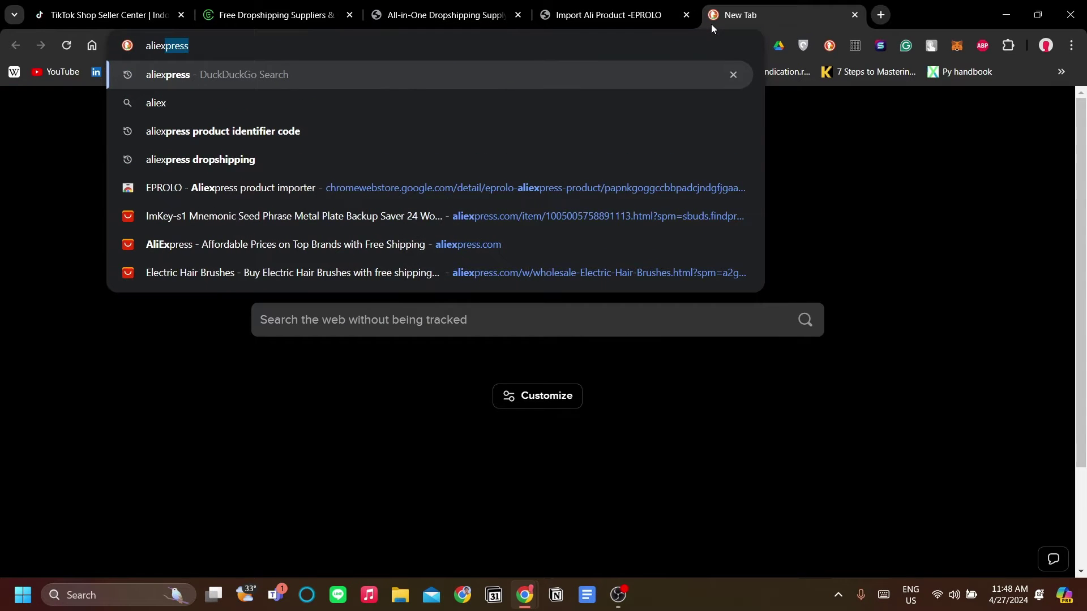
{"action": "type", "text": "press.com"}
{"action": "key", "text": "Return"}
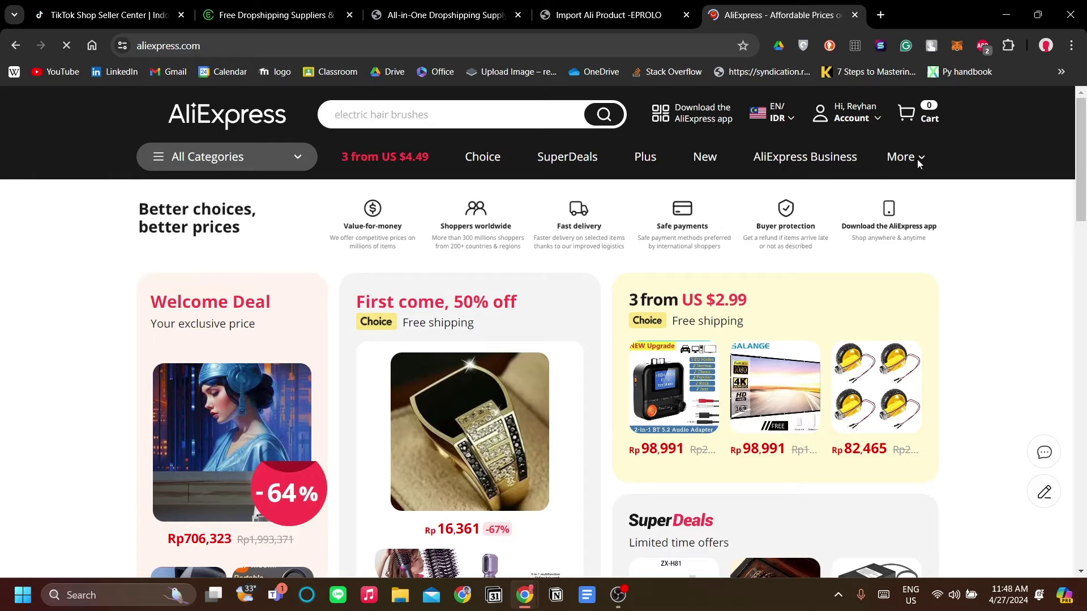
- Open the DS Center for dropshippers from the AliExpress account options
{"action": "mouse_move", "coordinate": [917, 167]}
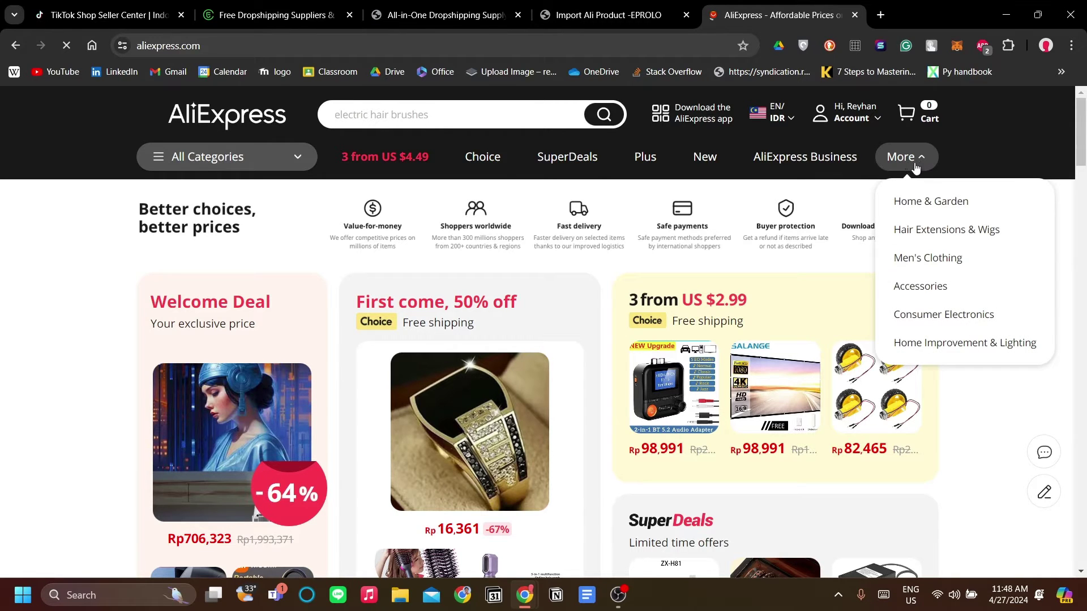
{"action": "mouse_move", "coordinate": [881, 122]}
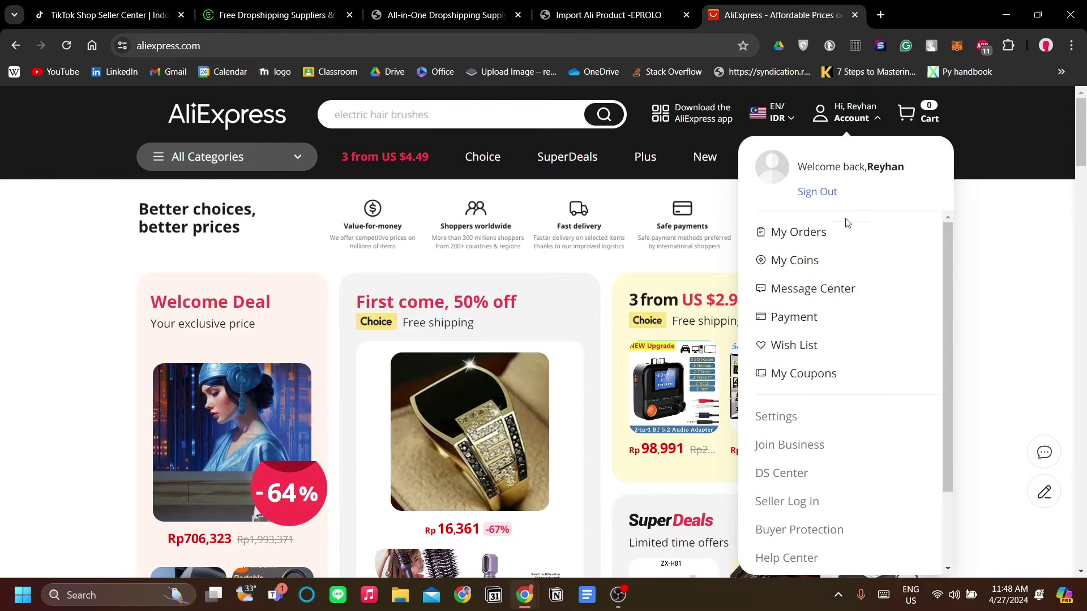
{"action": "scroll", "coordinate": [832, 317], "scroll_direction": "down", "scroll_amount": 2}
{"action": "scroll", "coordinate": [824, 362], "scroll_direction": "up", "scroll_amount": 1}
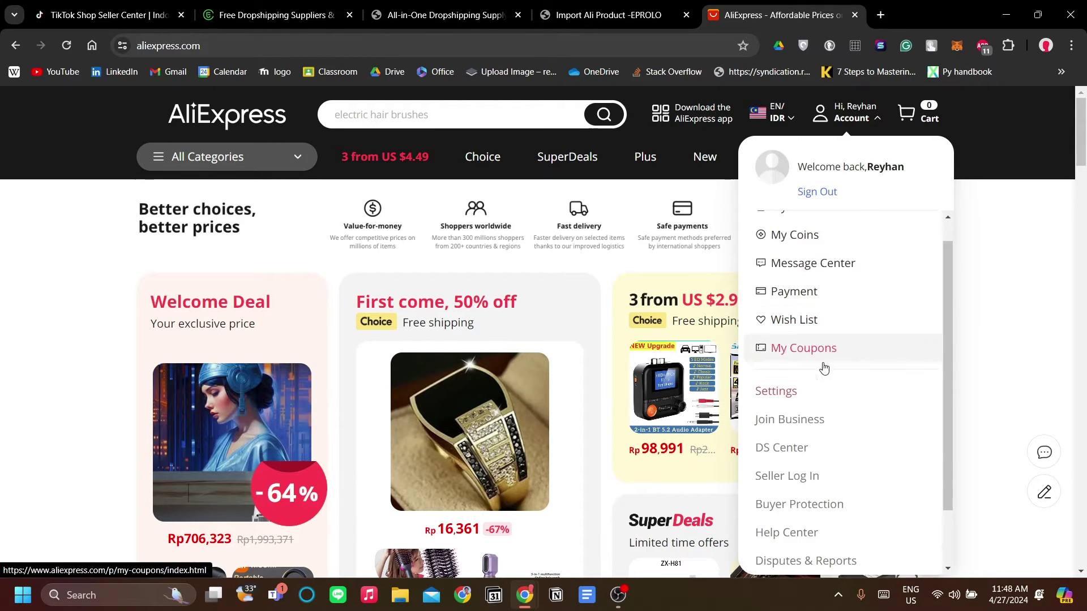
{"action": "left_click", "coordinate": [822, 447]}
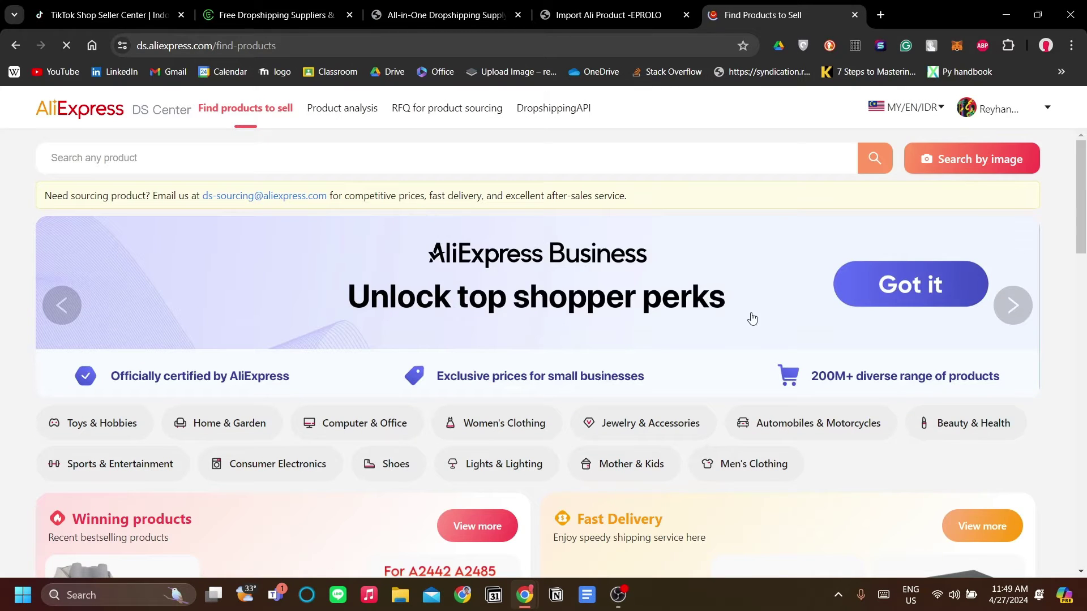
- Browse the DS Center's recommended products and open the EOS R6II Battery Grip BG-R10 product page
{"action": "scroll", "coordinate": [736, 315], "scroll_direction": "down", "scroll_amount": 5}
{"action": "scroll", "coordinate": [704, 348], "scroll_direction": "down", "scroll_amount": 4}
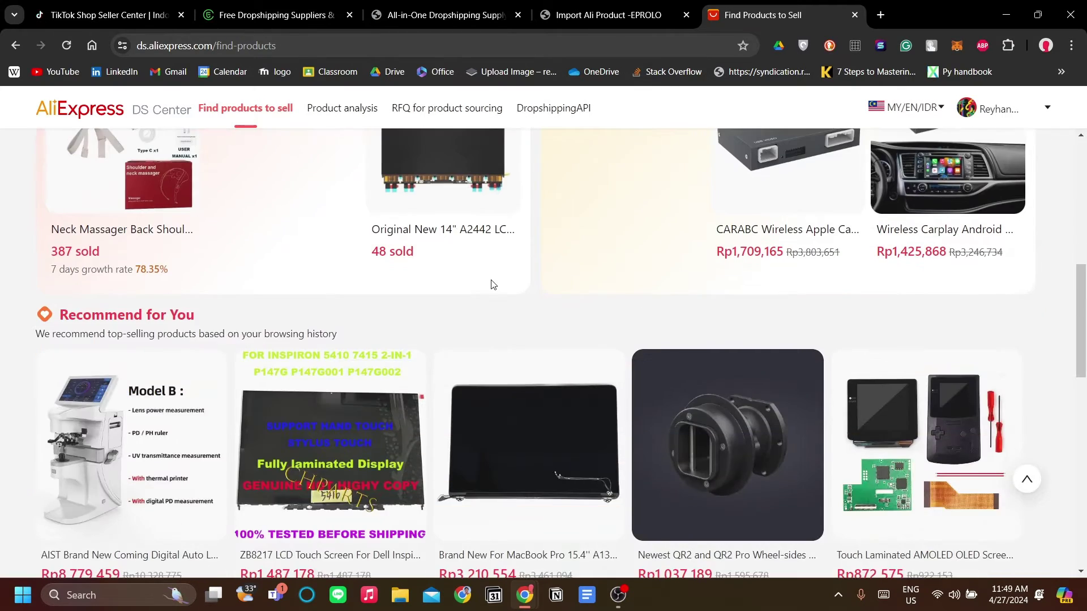
{"action": "scroll", "coordinate": [492, 284], "scroll_direction": "down", "scroll_amount": 5}
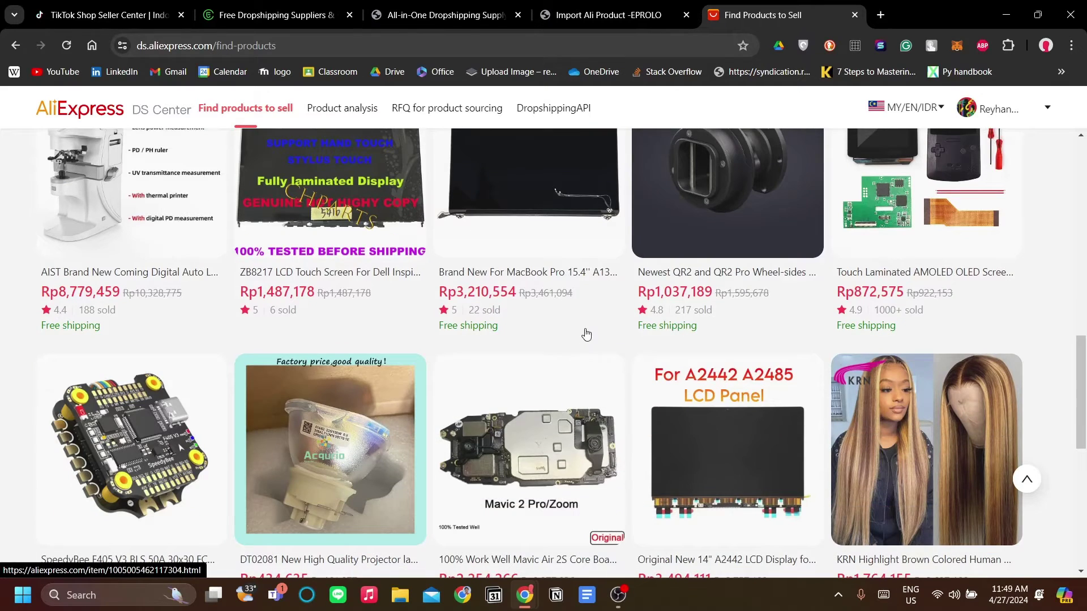
{"action": "scroll", "coordinate": [586, 335], "scroll_direction": "up", "scroll_amount": 2}
{"action": "scroll", "coordinate": [589, 333], "scroll_direction": "down", "scroll_amount": 4}
{"action": "scroll", "coordinate": [589, 332], "scroll_direction": "down", "scroll_amount": 10}
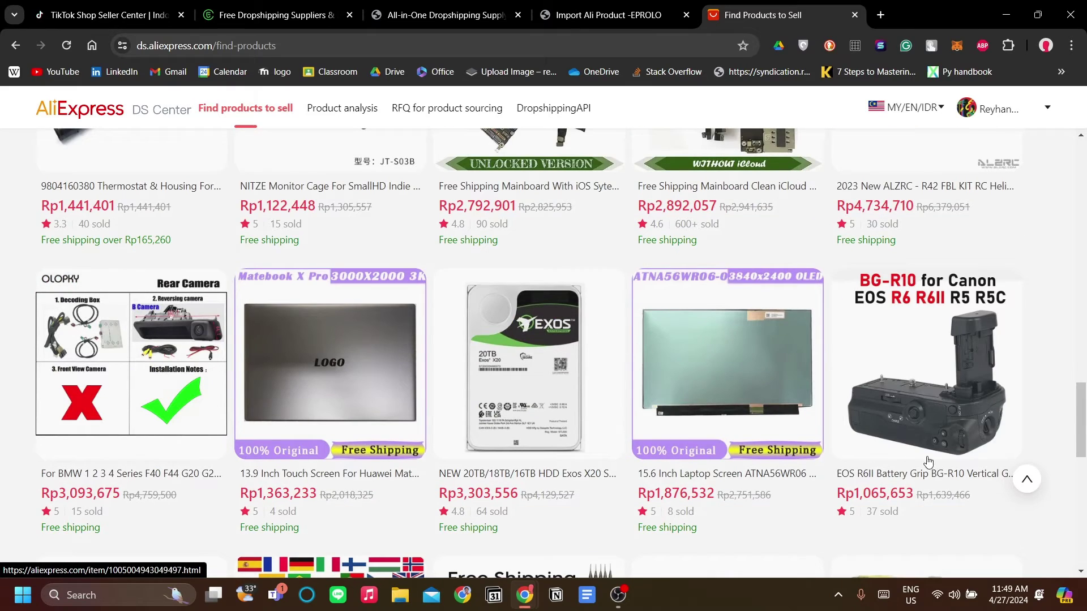
{"action": "left_click", "coordinate": [913, 408]}
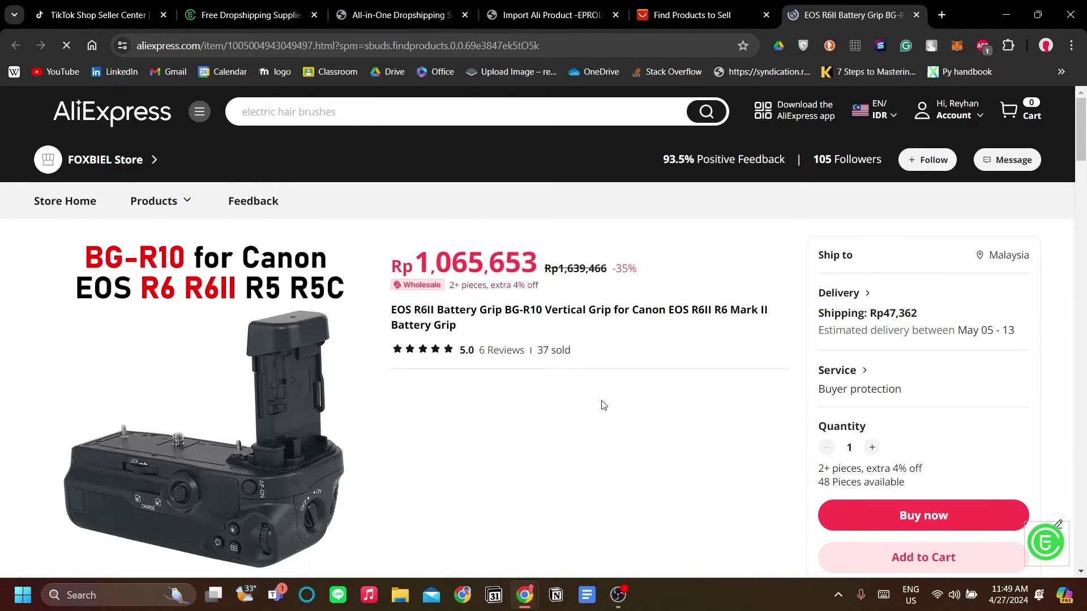
- Review the DS Center's Winning products and Fast Delivery sections, and return to the battery grip's product page
{"action": "scroll", "coordinate": [616, 406], "scroll_direction": "down", "scroll_amount": 1}
{"action": "left_click", "coordinate": [697, 15]}
{"action": "scroll", "coordinate": [886, 436], "scroll_direction": "down", "scroll_amount": 2}
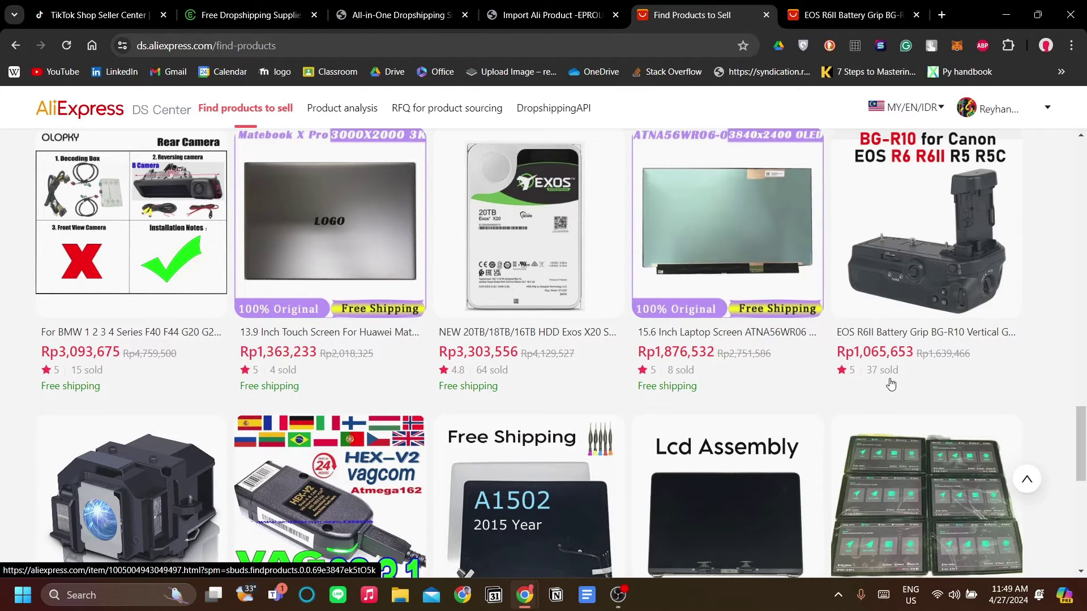
{"action": "scroll", "coordinate": [847, 378], "scroll_direction": "up", "scroll_amount": 6}
{"action": "scroll", "coordinate": [848, 378], "scroll_direction": "up", "scroll_amount": 15}
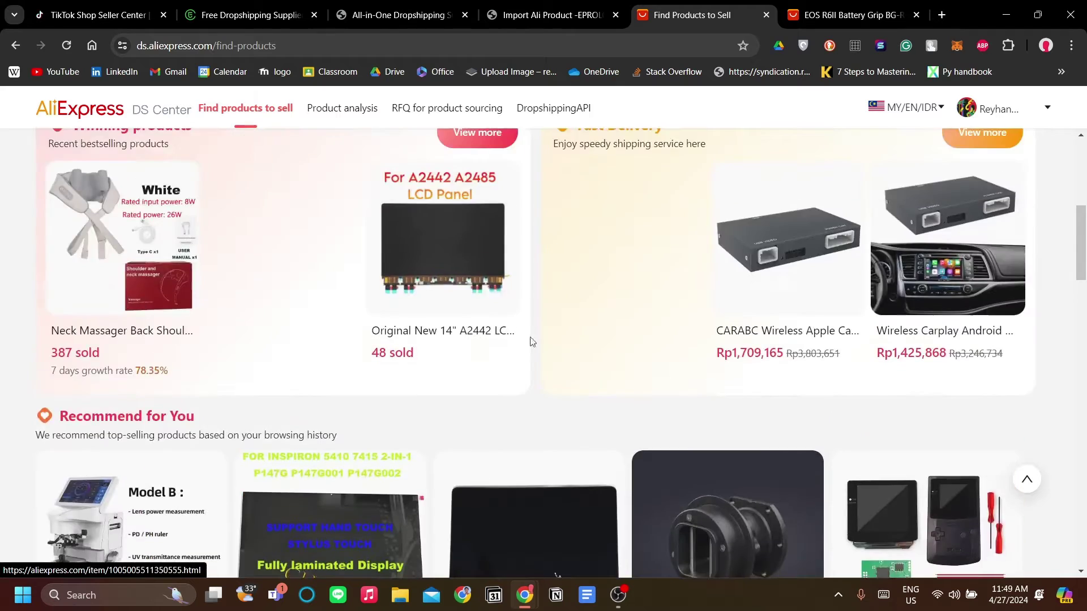
{"action": "scroll", "coordinate": [542, 343], "scroll_direction": "down", "scroll_amount": 4}
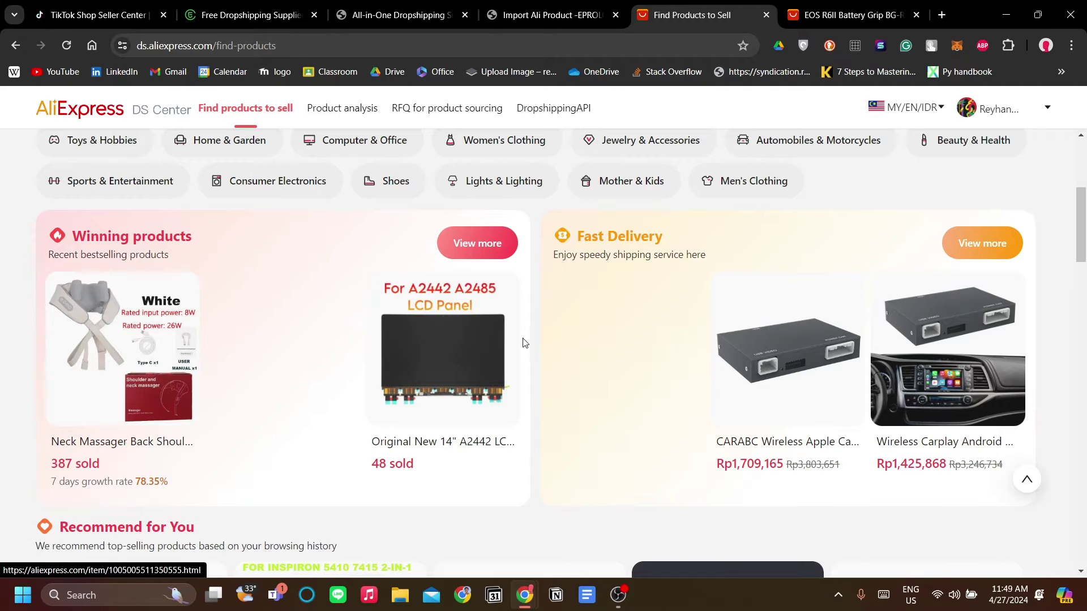
{"action": "left_click", "coordinate": [814, 14]}
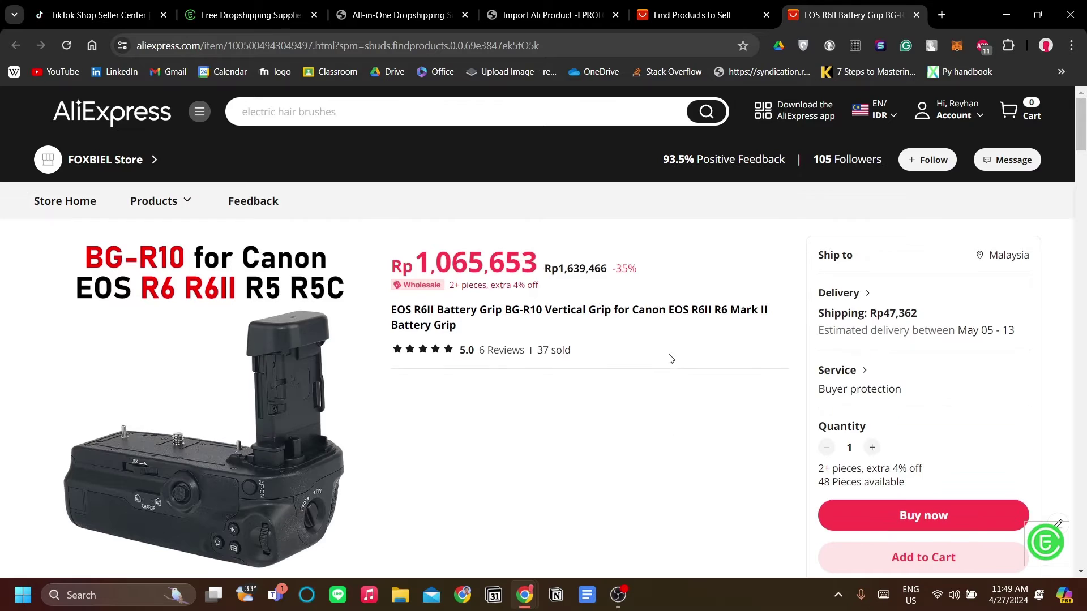
- Import the EOS R6II Battery Grip from its AliExpress page with the EPROLO extension
{"action": "scroll", "coordinate": [618, 345], "scroll_direction": "down", "scroll_amount": 1}
{"action": "scroll", "coordinate": [618, 345], "scroll_direction": "up", "scroll_amount": 1}
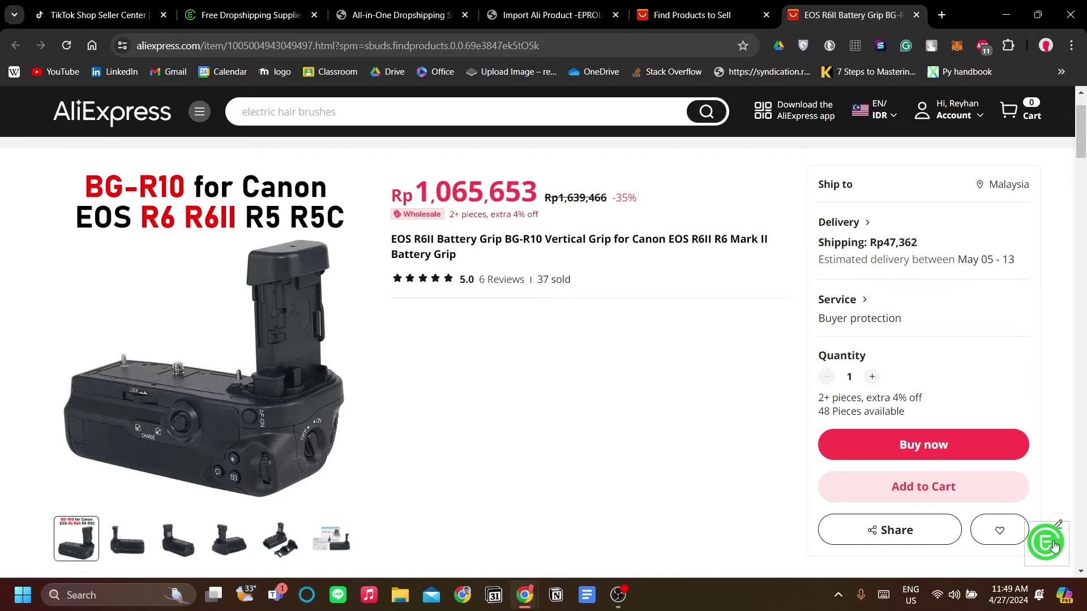
{"action": "scroll", "coordinate": [1053, 543], "scroll_direction": "up", "scroll_amount": 1}
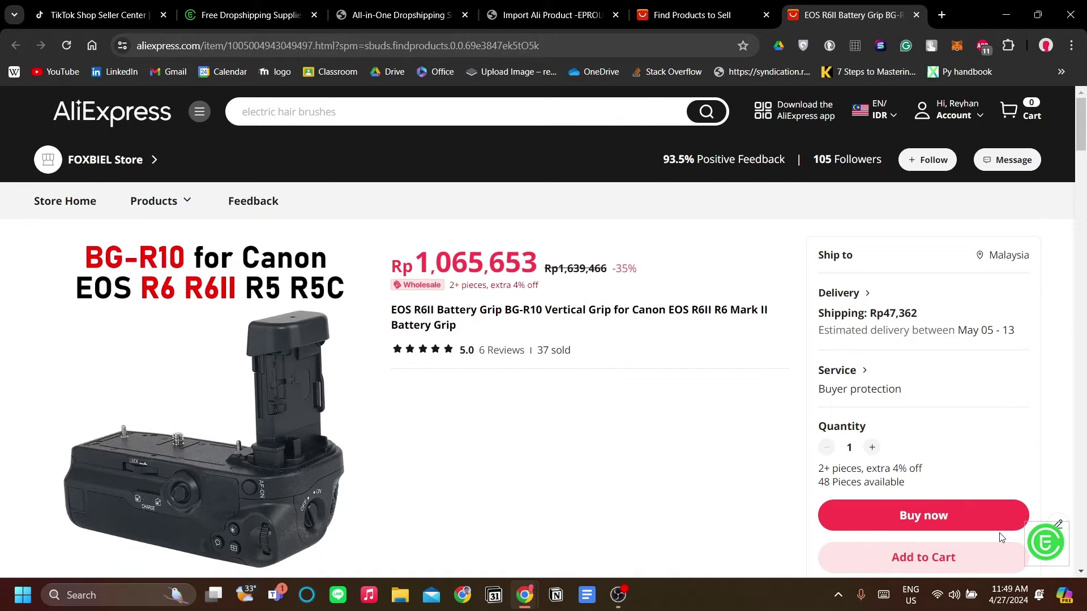
{"action": "left_click", "coordinate": [1045, 544]}
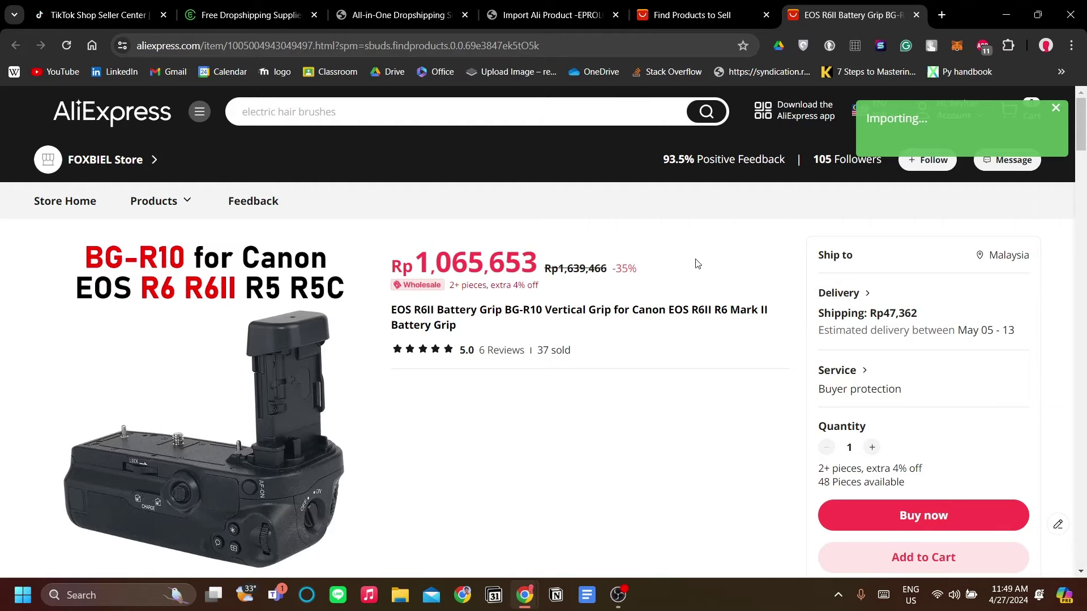
- Go from the battery grip's AliExpress page to EPROLO's Import List
{"action": "scroll", "coordinate": [709, 252], "scroll_direction": "down", "scroll_amount": 5}
{"action": "scroll", "coordinate": [639, 308], "scroll_direction": "up", "scroll_amount": 3}
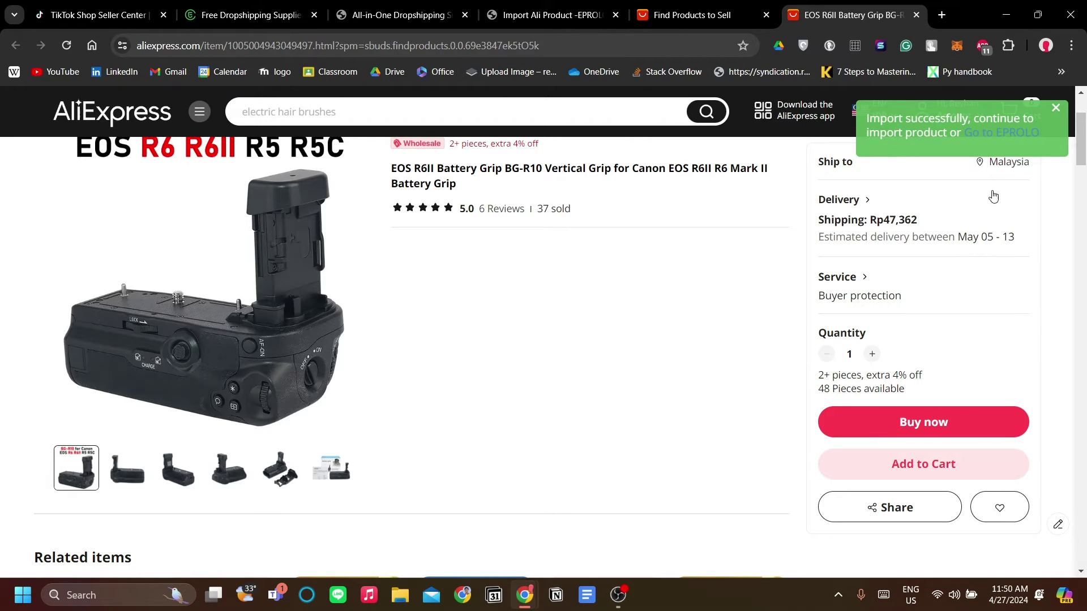
{"action": "left_click", "coordinate": [991, 134]}
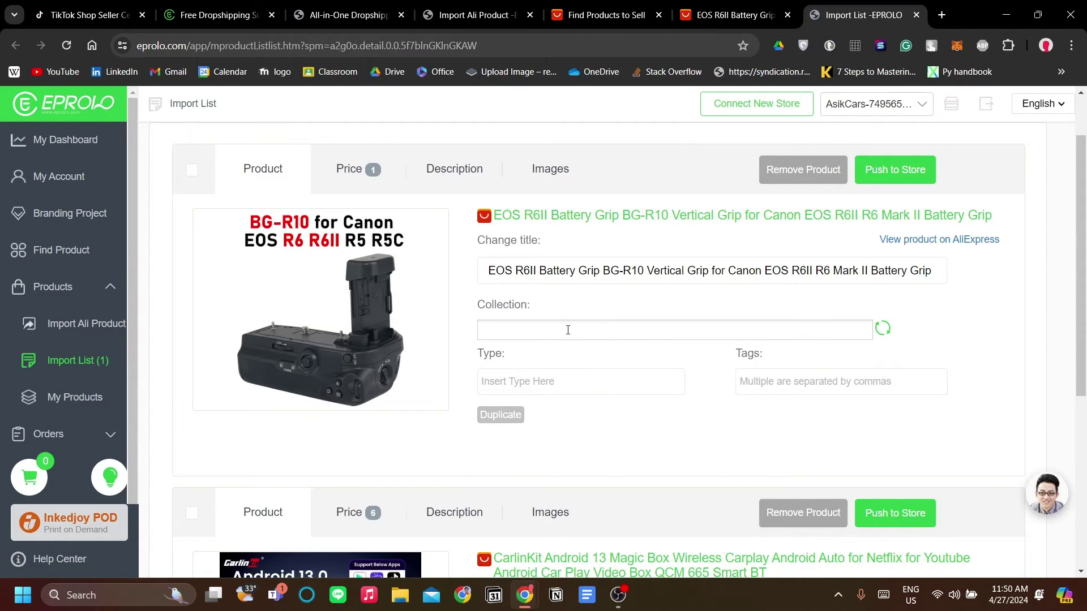
- Examine the imported products in EPROLO's Import List, including the battery grip's title, collection, type and tags fields
{"action": "scroll", "coordinate": [462, 301], "scroll_direction": "up", "scroll_amount": 2}
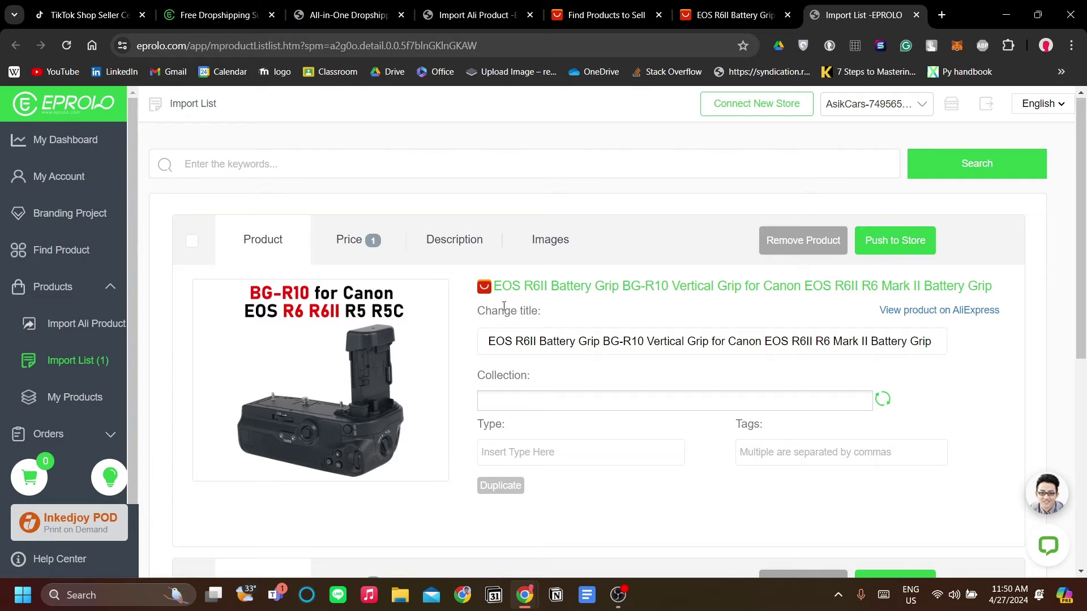
{"action": "scroll", "coordinate": [578, 315], "scroll_direction": "down", "scroll_amount": 1}
{"action": "scroll", "coordinate": [599, 313], "scroll_direction": "up", "scroll_amount": 1}
{"action": "scroll", "coordinate": [571, 372], "scroll_direction": "down", "scroll_amount": 1}
{"action": "left_click", "coordinate": [658, 338]}
{"action": "left_click", "coordinate": [576, 315]}
{"action": "scroll", "coordinate": [842, 323], "scroll_direction": "down", "scroll_amount": 4}
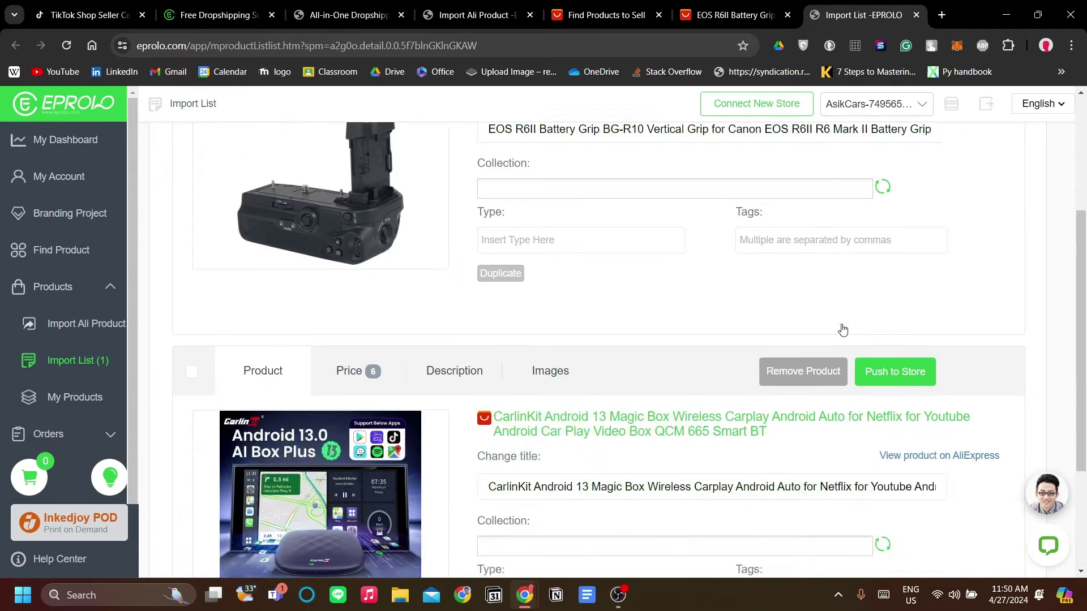
{"action": "scroll", "coordinate": [842, 322], "scroll_direction": "up", "scroll_amount": 6}
- Start pushing the battery grip to the store and set its category to Telepon & Elektronik / Kamera & Fotografi / Aksesoris Kamera
{"action": "left_click", "coordinate": [920, 241]}
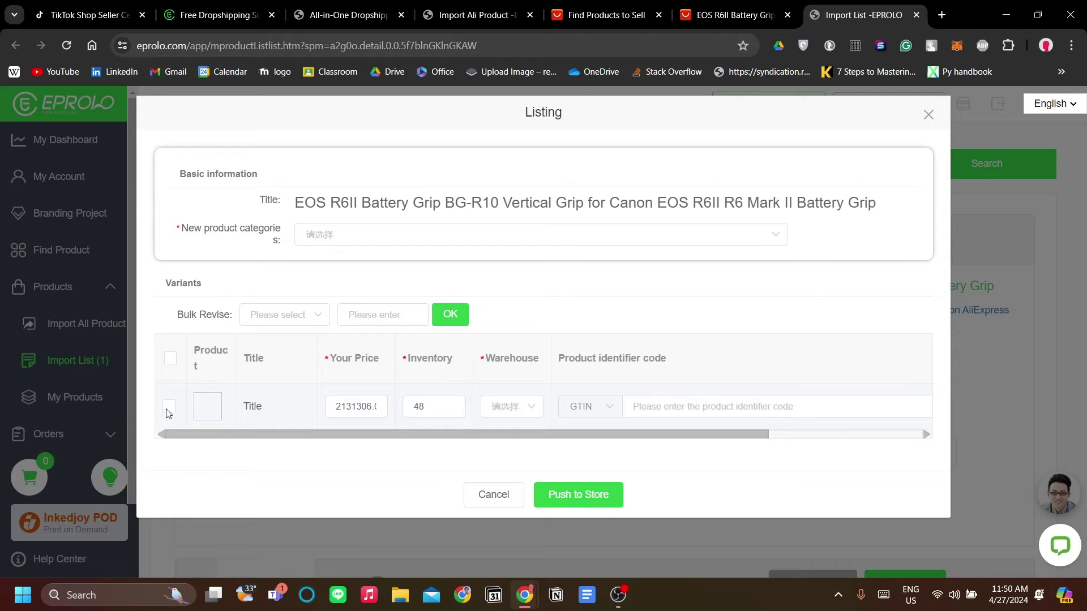
{"action": "left_click", "coordinate": [373, 235]}
{"action": "left_click", "coordinate": [539, 264]}
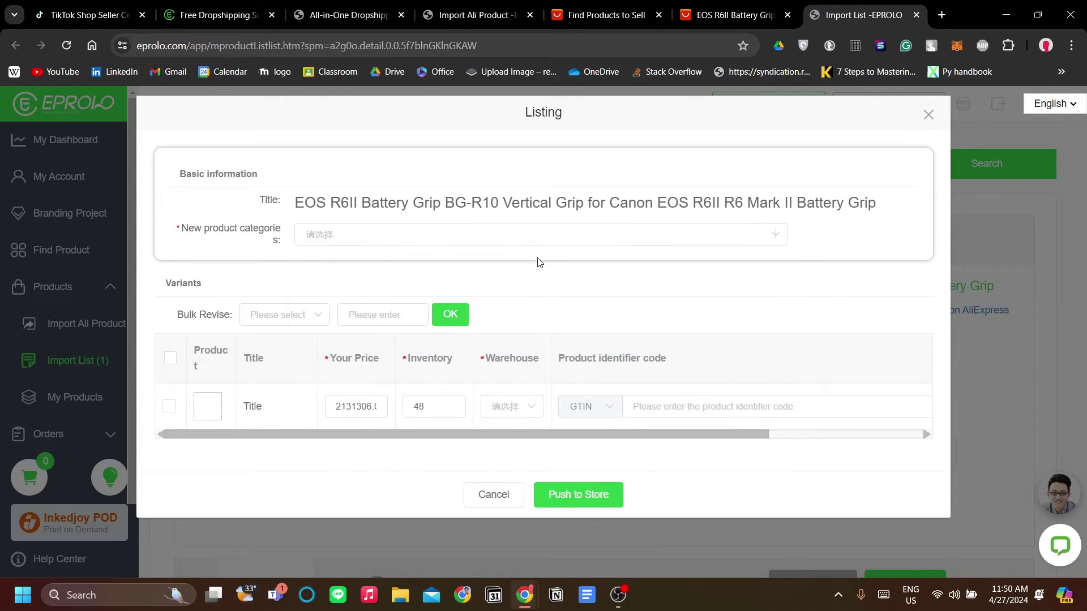
{"action": "left_click", "coordinate": [451, 242]}
{"action": "scroll", "coordinate": [458, 333], "scroll_direction": "down", "scroll_amount": 3}
{"action": "scroll", "coordinate": [423, 299], "scroll_direction": "up", "scroll_amount": 1}
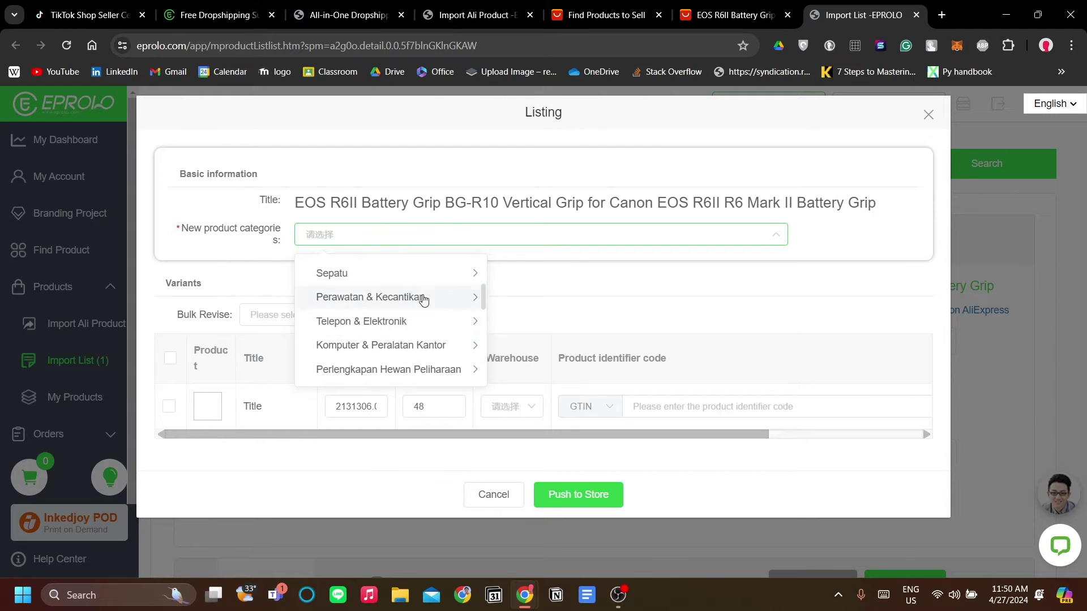
{"action": "left_click", "coordinate": [437, 322]}
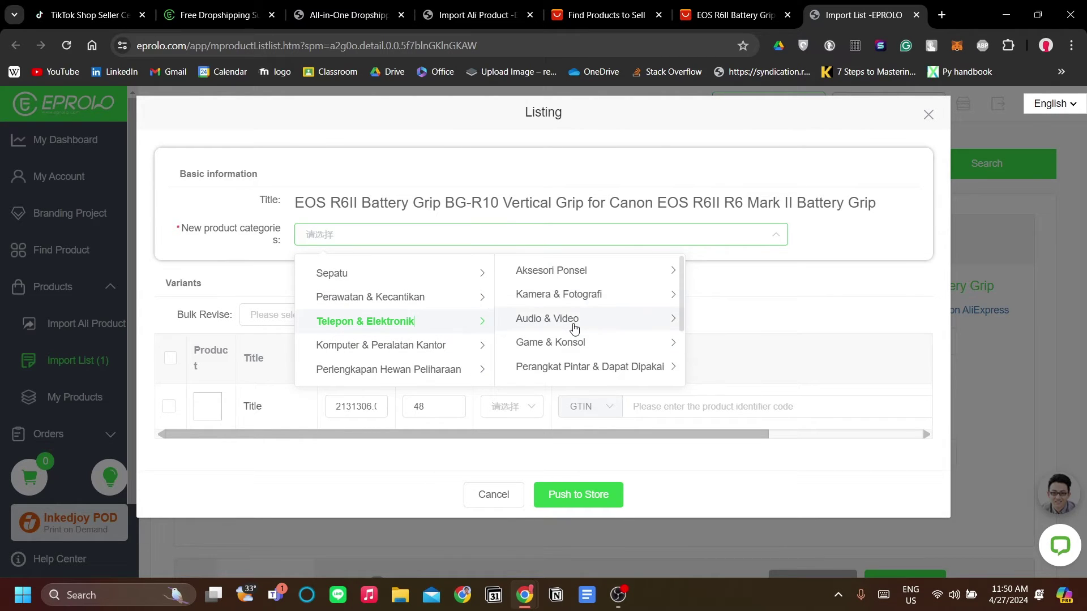
{"action": "left_click", "coordinate": [592, 296]}
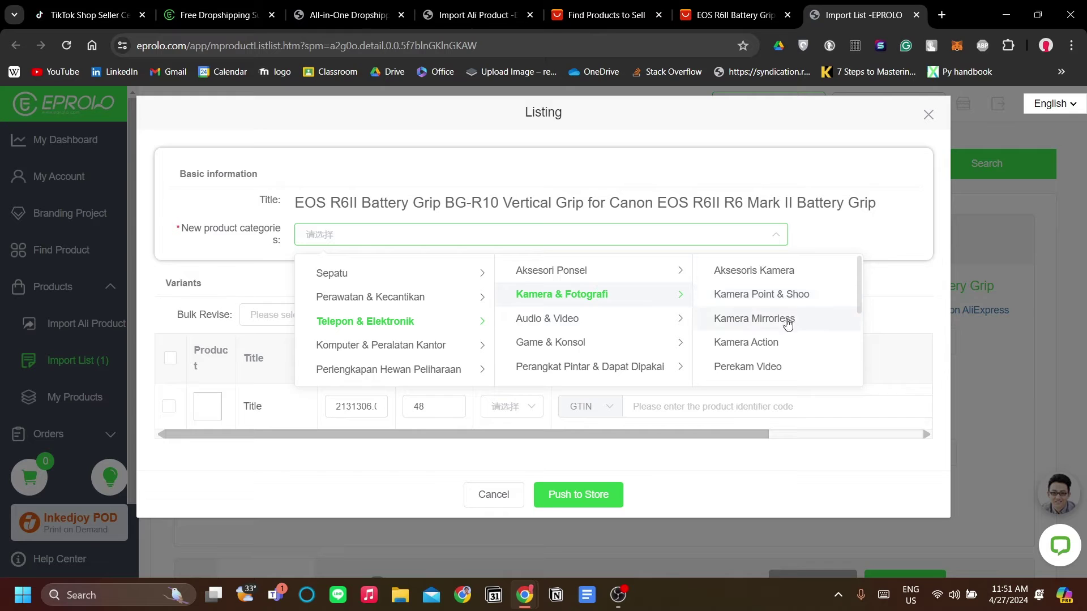
{"action": "left_click", "coordinate": [804, 273]}
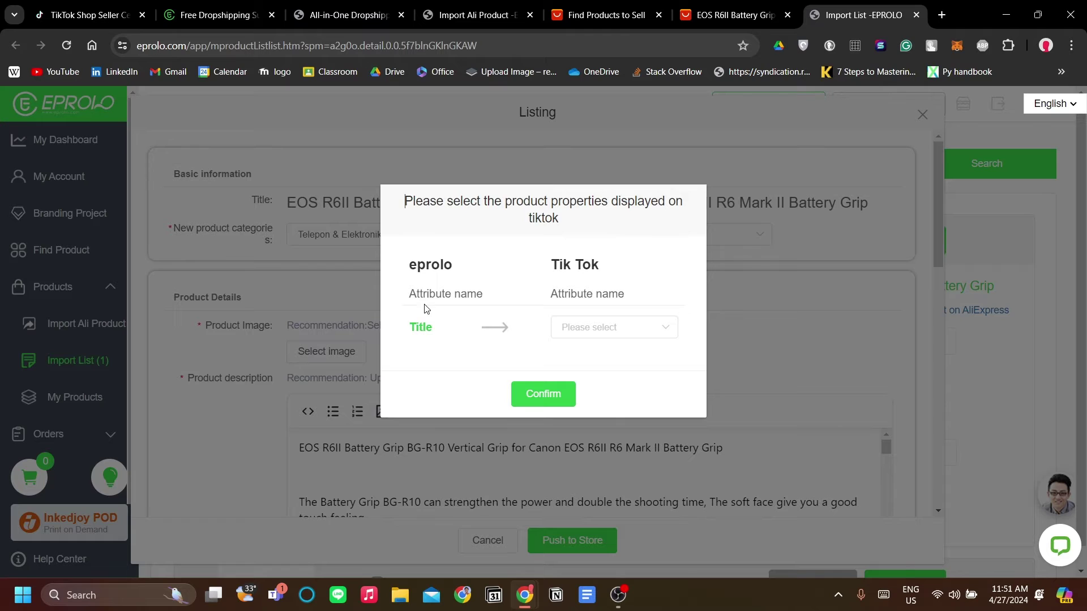
- Map EPROLO's Title attribute to the TikTok attribute Kondisi Produk and confirm the product property mapping
{"action": "left_click", "coordinate": [565, 325]}
{"action": "scroll", "coordinate": [626, 376], "scroll_direction": "down", "scroll_amount": 2}
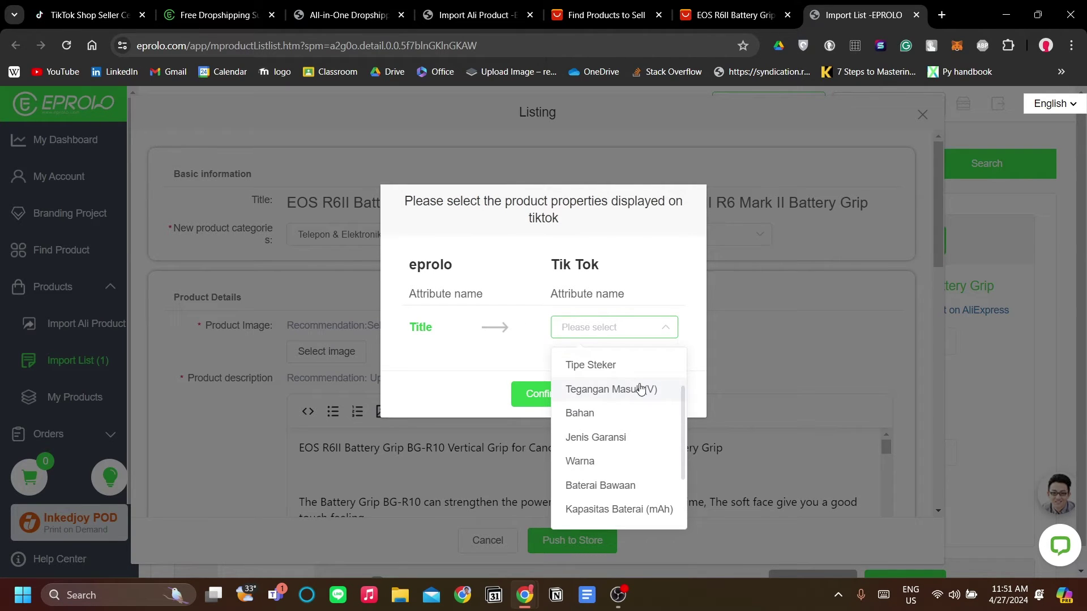
{"action": "scroll", "coordinate": [640, 390], "scroll_direction": "down", "scroll_amount": 2}
{"action": "scroll", "coordinate": [641, 479], "scroll_direction": "up", "scroll_amount": 3}
{"action": "scroll", "coordinate": [648, 400], "scroll_direction": "up", "scroll_amount": 1}
{"action": "scroll", "coordinate": [639, 453], "scroll_direction": "down", "scroll_amount": 3}
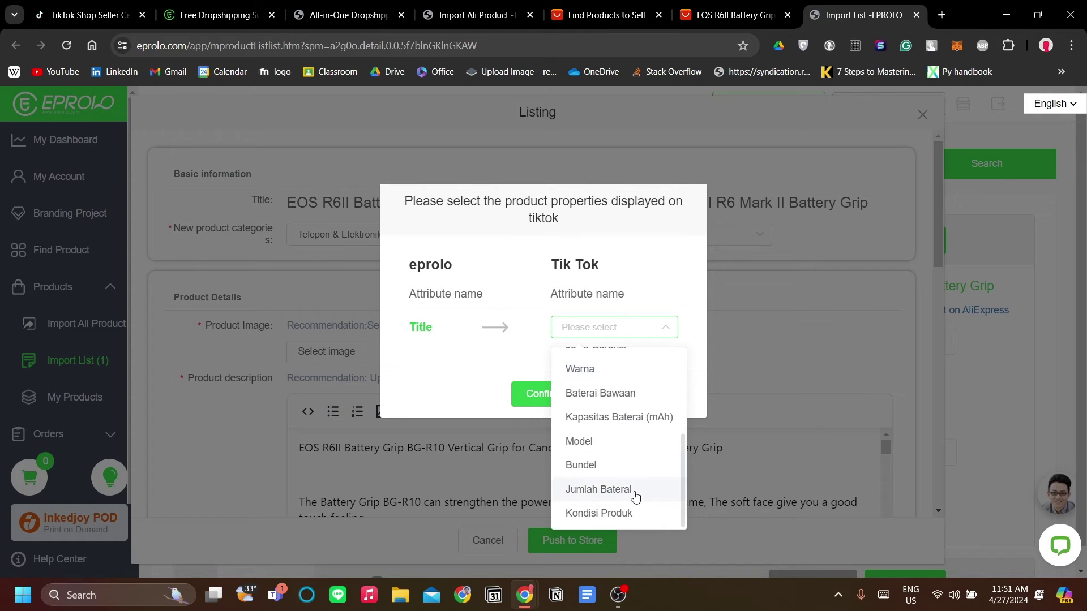
{"action": "left_click", "coordinate": [633, 510]}
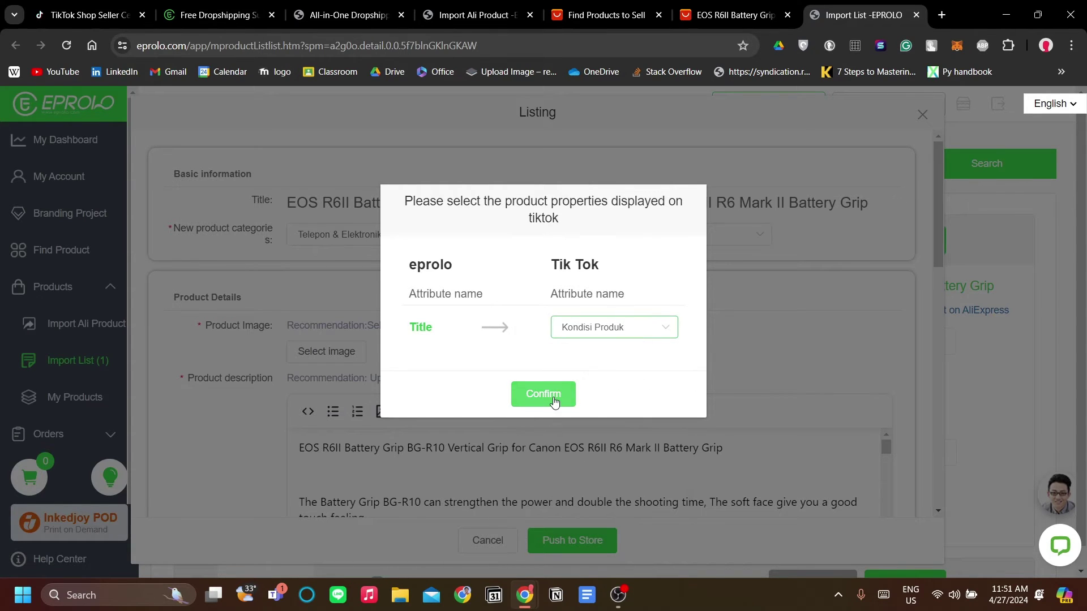
{"action": "left_click", "coordinate": [554, 401]}
{"action": "scroll", "coordinate": [672, 355], "scroll_direction": "down", "scroll_amount": 1}
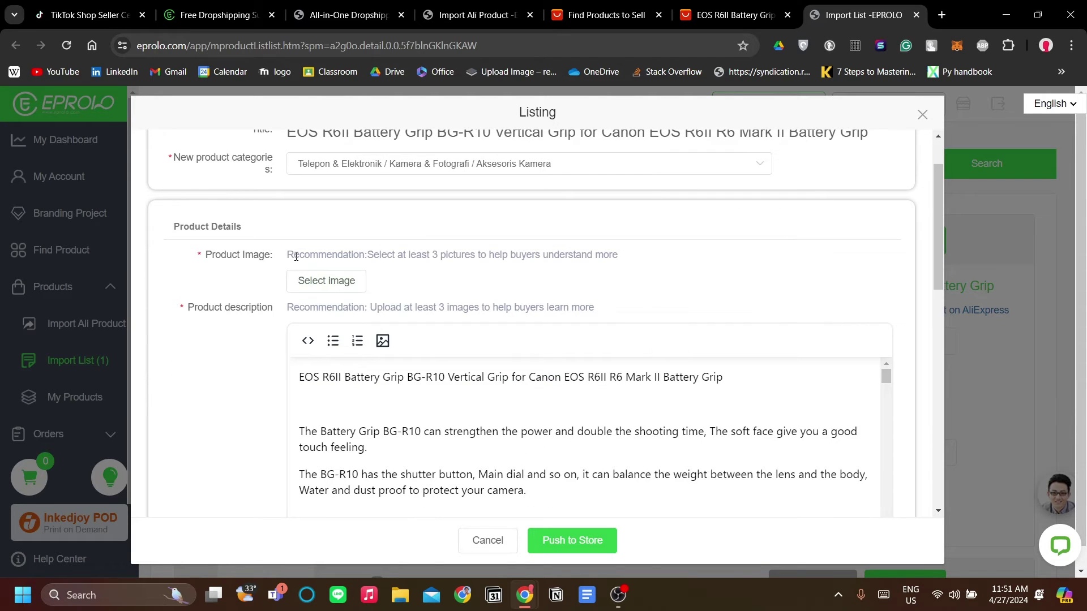
- Select all six product images for the battery grip listing, keeping the BG-R10 titled picture as main image, and confirm the selection
{"action": "left_click", "coordinate": [334, 281]}
{"action": "left_click", "coordinate": [352, 247]}
{"action": "left_click", "coordinate": [441, 259]}
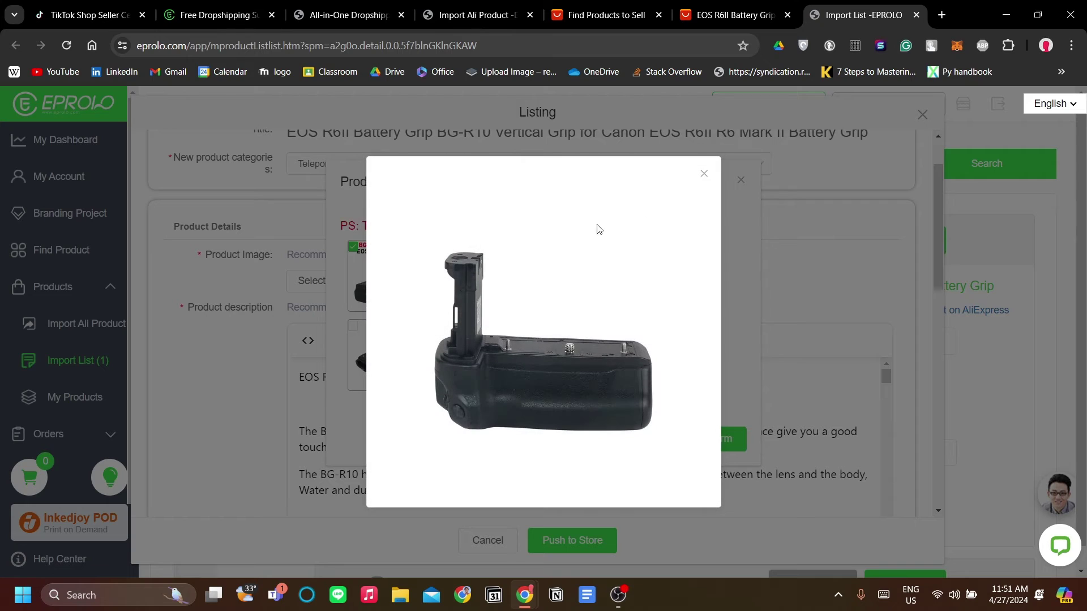
{"action": "left_click", "coordinate": [704, 171]}
{"action": "left_click", "coordinate": [438, 326]}
{"action": "left_click", "coordinate": [353, 328]}
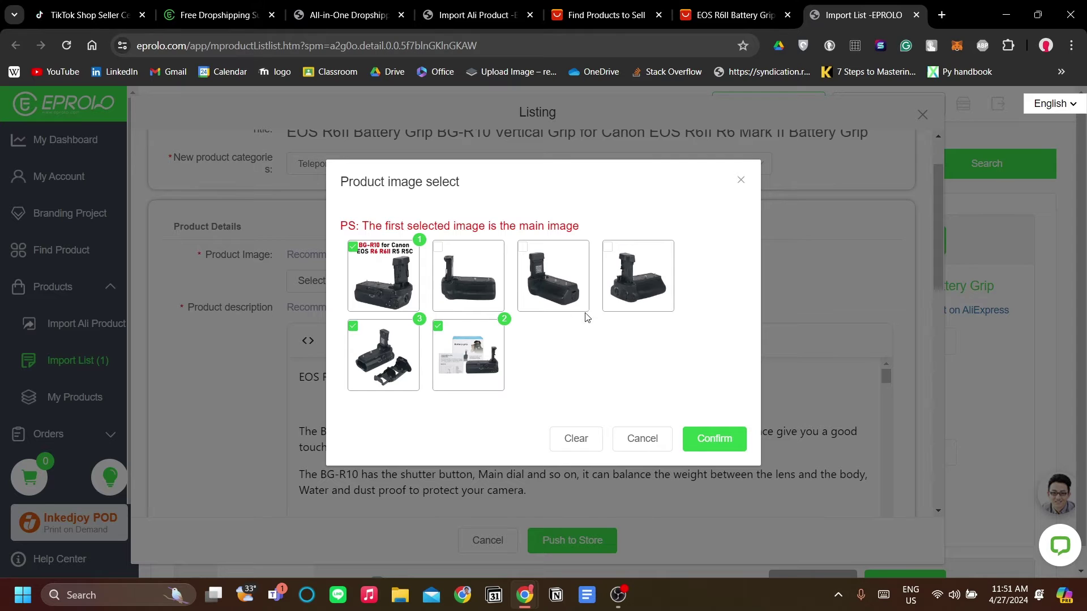
{"action": "left_click", "coordinate": [438, 247]}
{"action": "left_click", "coordinate": [553, 258]}
{"action": "left_click", "coordinate": [704, 170]}
{"action": "left_click", "coordinate": [608, 248]}
{"action": "left_click", "coordinate": [523, 247]}
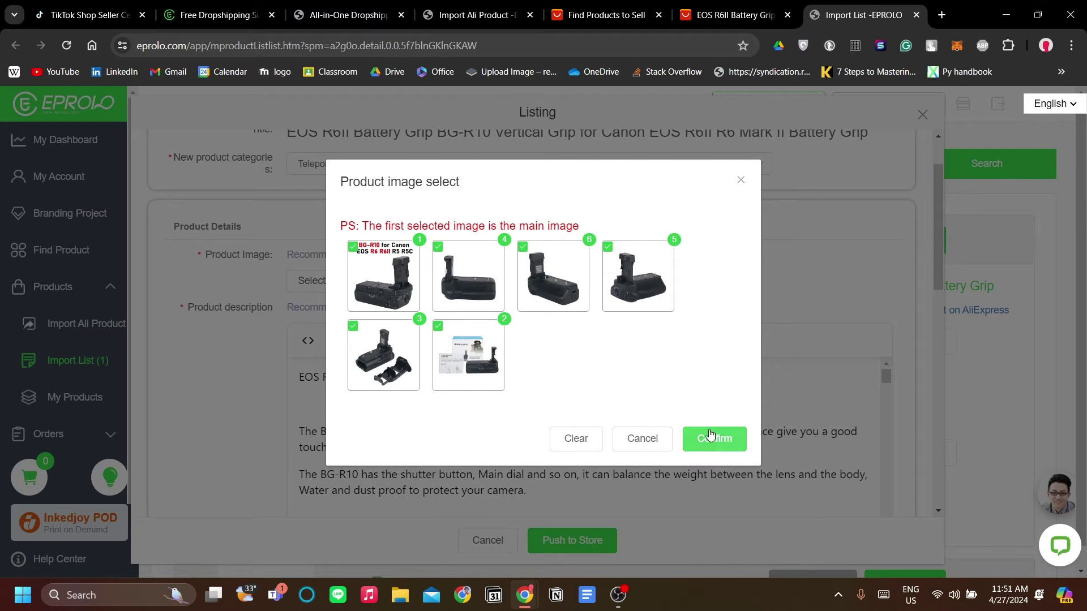
{"action": "left_click", "coordinate": [710, 436]}
- Examine the selected product images and the full product description, including its key features, compatibility text and embedded pictures
{"action": "scroll", "coordinate": [515, 331], "scroll_direction": "down", "scroll_amount": 5}
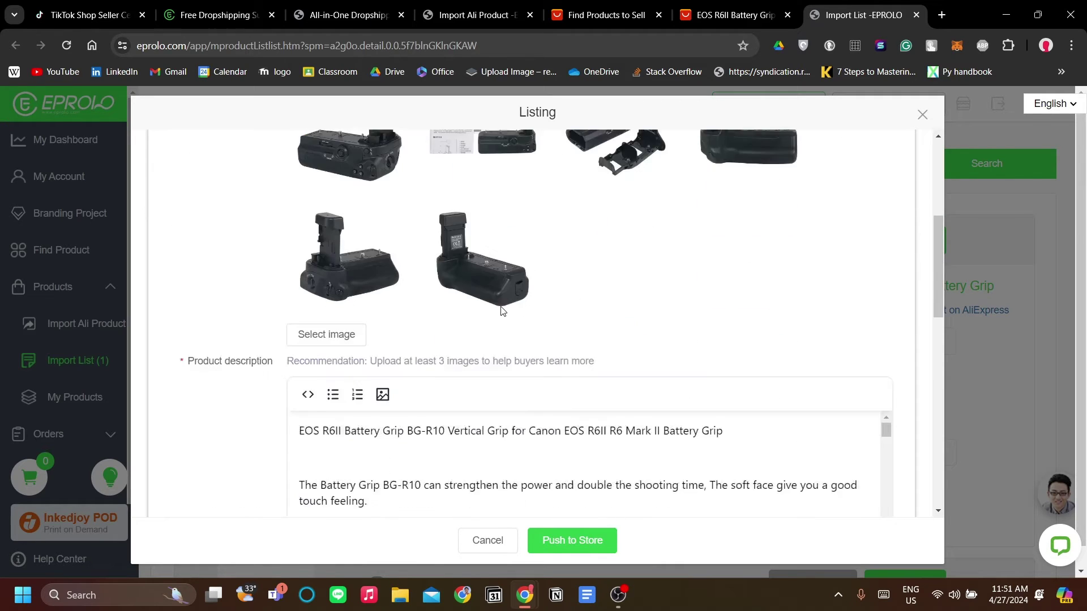
{"action": "scroll", "coordinate": [430, 207], "scroll_direction": "down", "scroll_amount": 1}
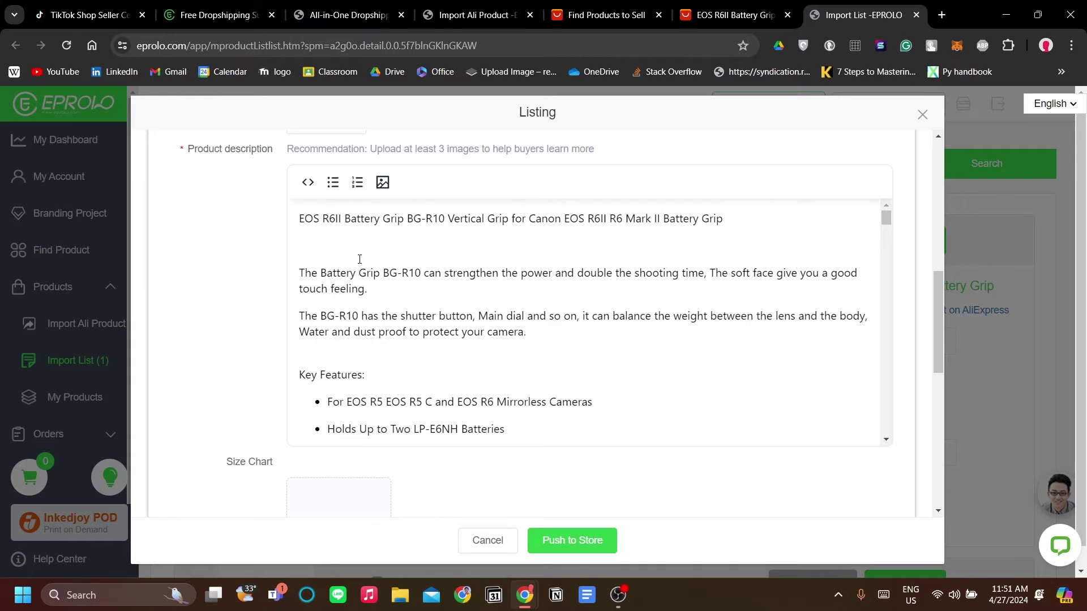
{"action": "scroll", "coordinate": [531, 274], "scroll_direction": "down", "scroll_amount": 10}
{"action": "scroll", "coordinate": [527, 275], "scroll_direction": "up", "scroll_amount": 10}
{"action": "scroll", "coordinate": [568, 269], "scroll_direction": "down", "scroll_amount": 4}
{"action": "scroll", "coordinate": [568, 270], "scroll_direction": "up", "scroll_amount": 4}
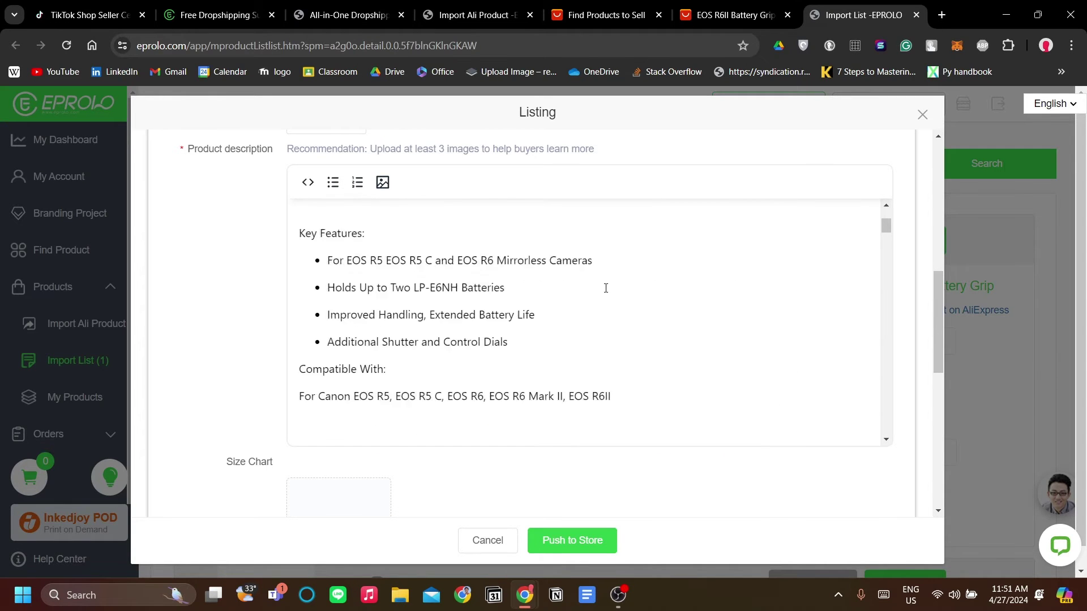
{"action": "scroll", "coordinate": [673, 321], "scroll_direction": "down", "scroll_amount": 10}
{"action": "scroll", "coordinate": [674, 321], "scroll_direction": "down", "scroll_amount": 10}
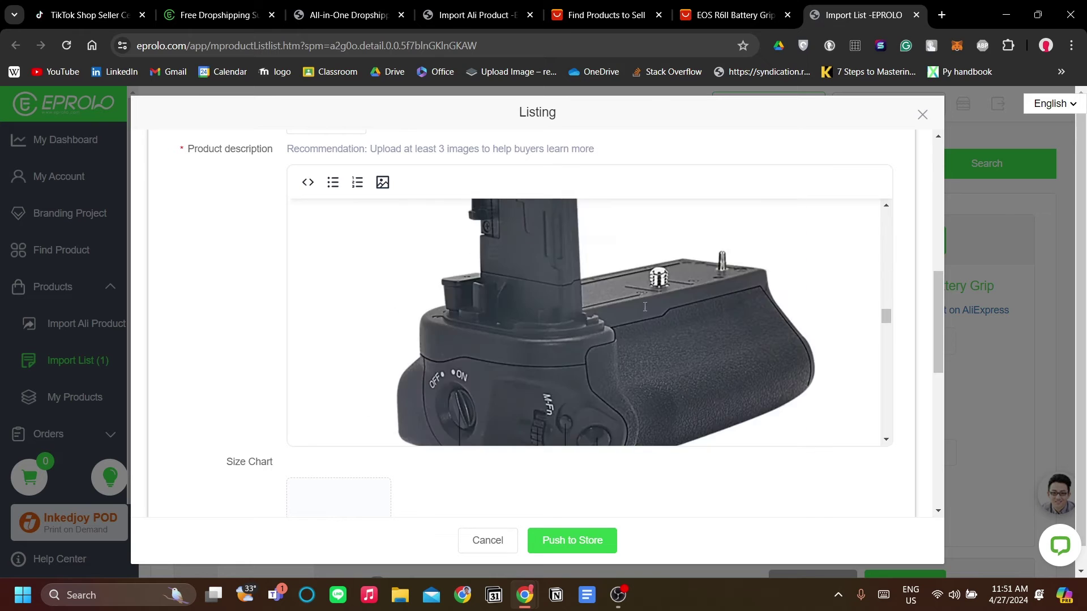
{"action": "scroll", "coordinate": [648, 309], "scroll_direction": "down", "scroll_amount": 4}
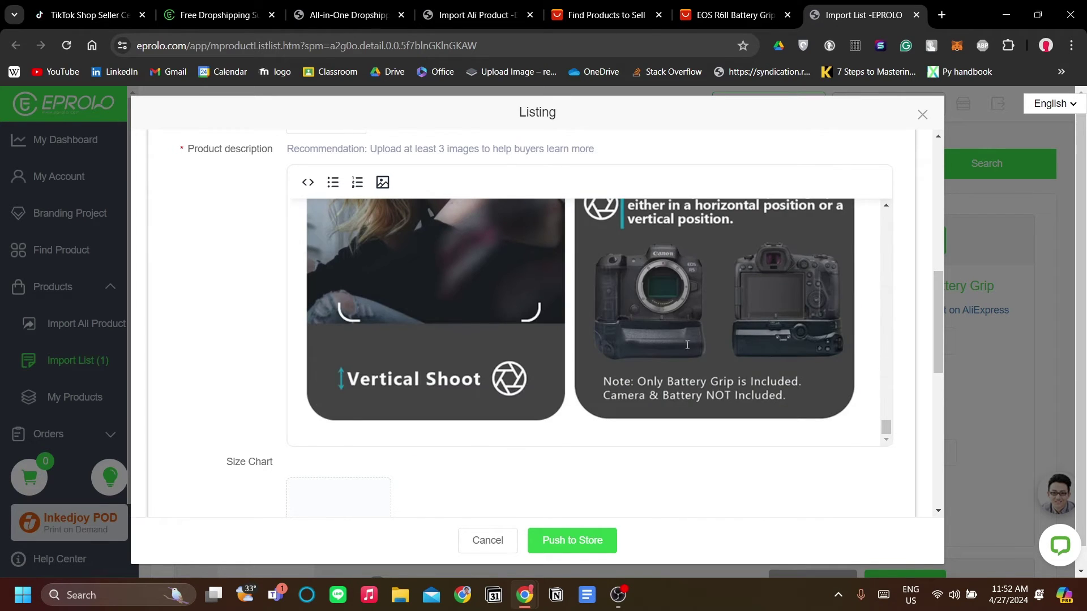
{"action": "scroll", "coordinate": [665, 324], "scroll_direction": "up", "scroll_amount": 12}
{"action": "scroll", "coordinate": [716, 346], "scroll_direction": "up", "scroll_amount": 4}
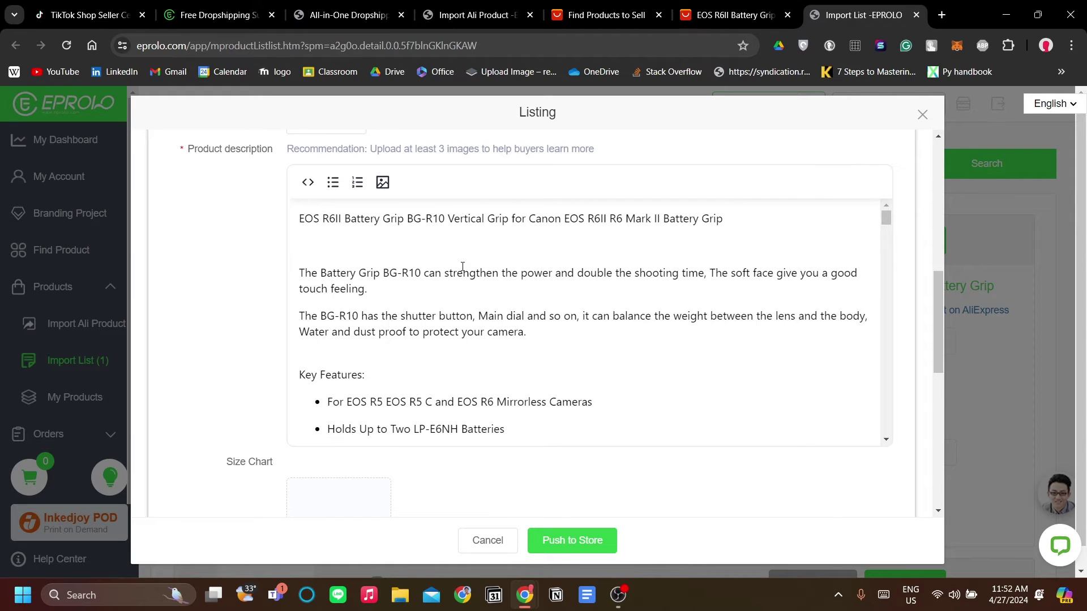
{"action": "scroll", "coordinate": [463, 263], "scroll_direction": "up", "scroll_amount": 3}
{"action": "scroll", "coordinate": [470, 317], "scroll_direction": "down", "scroll_amount": 2}
{"action": "scroll", "coordinate": [531, 351], "scroll_direction": "up", "scroll_amount": 2}
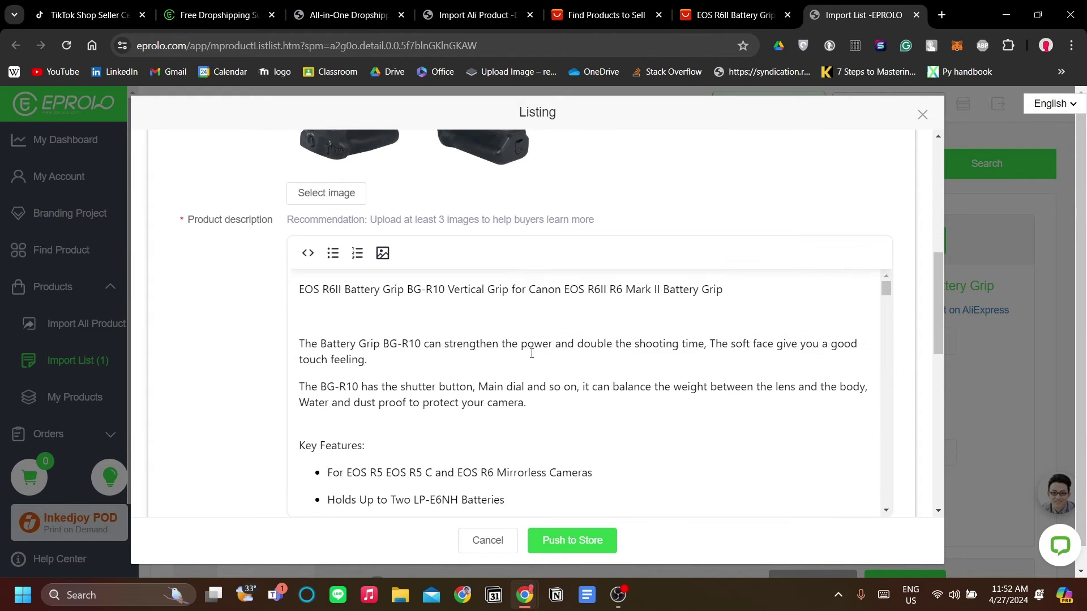
{"action": "scroll", "coordinate": [531, 351], "scroll_direction": "up", "scroll_amount": 1}
{"action": "scroll", "coordinate": [626, 292], "scroll_direction": "down", "scroll_amount": 1}
{"action": "scroll", "coordinate": [272, 298], "scroll_direction": "down", "scroll_amount": 1}
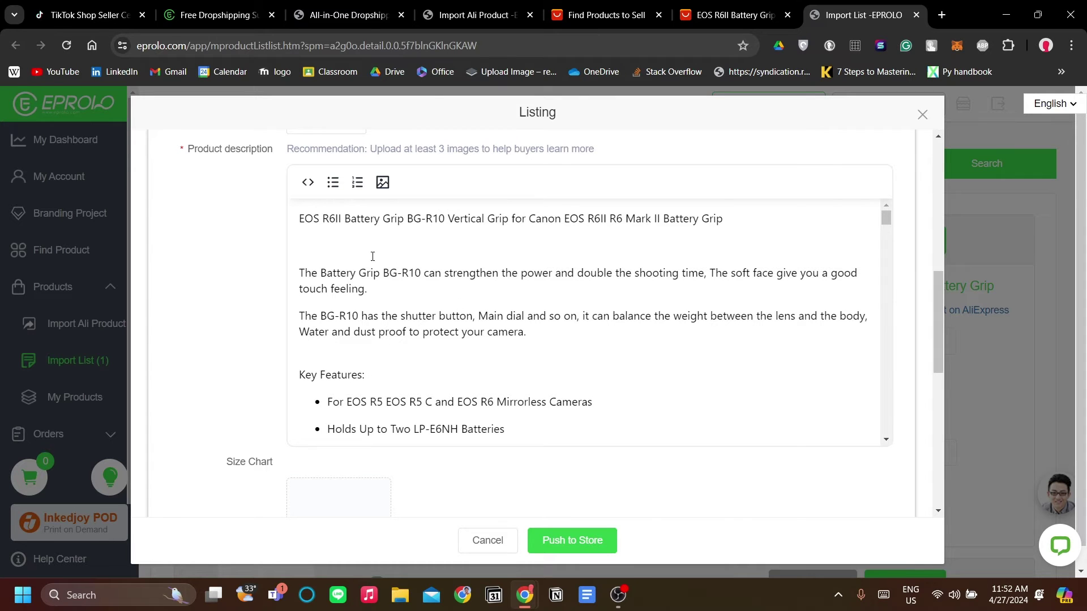
{"action": "scroll", "coordinate": [371, 264], "scroll_direction": "up", "scroll_amount": 1}
{"action": "scroll", "coordinate": [440, 303], "scroll_direction": "down", "scroll_amount": 2}
{"action": "scroll", "coordinate": [453, 297], "scroll_direction": "up", "scroll_amount": 2}
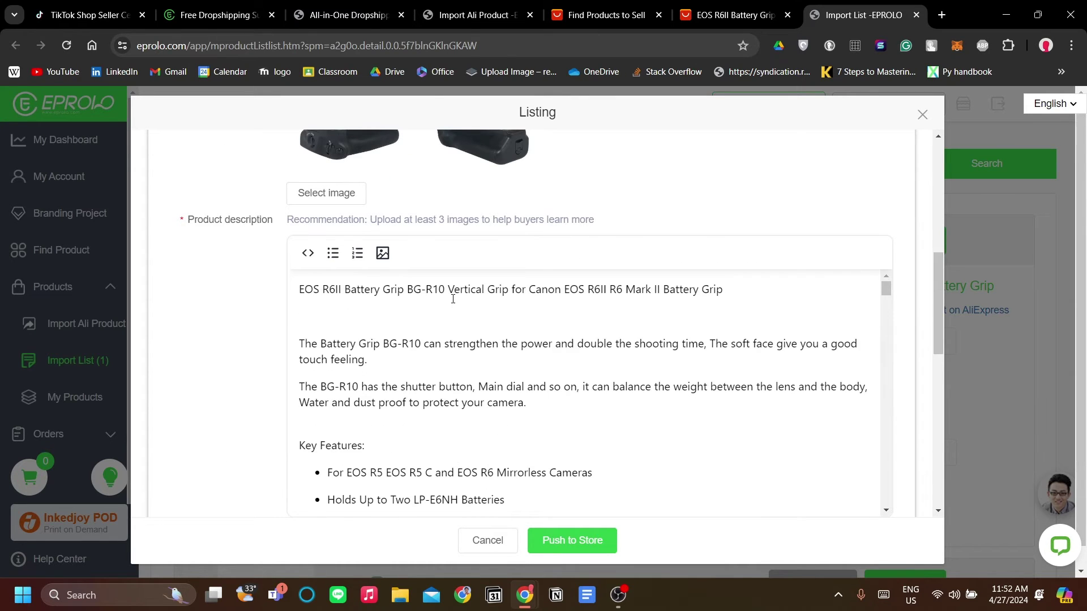
- Select all variants in the listing and reconfirm the mapping of the Title attribute to Kondisi Produk
{"action": "scroll", "coordinate": [250, 291], "scroll_direction": "down", "scroll_amount": 6}
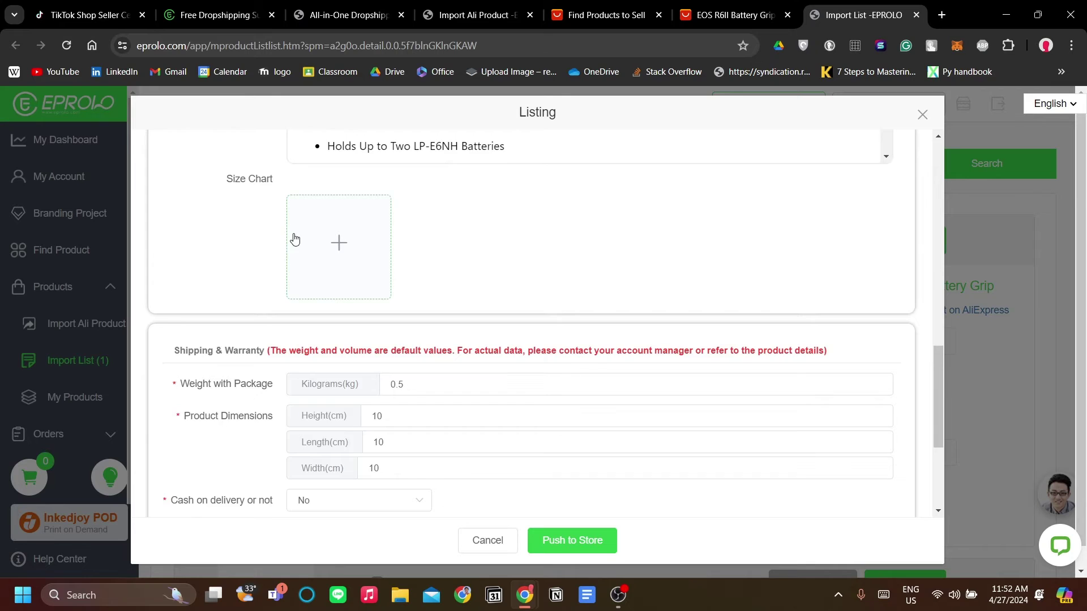
{"action": "scroll", "coordinate": [415, 249], "scroll_direction": "down", "scroll_amount": 1}
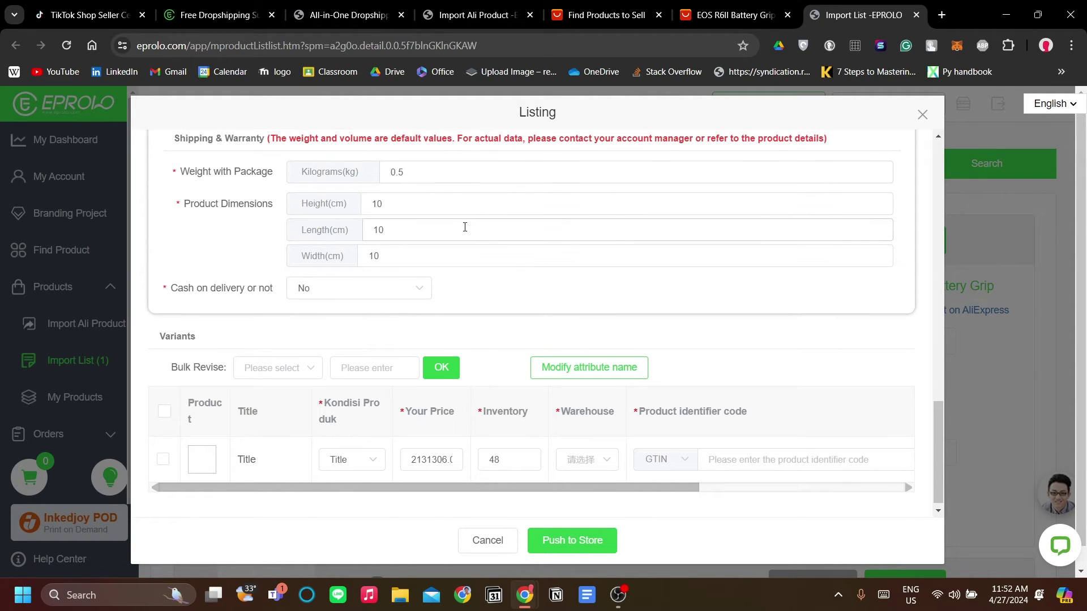
{"action": "scroll", "coordinate": [559, 238], "scroll_direction": "up", "scroll_amount": 2}
{"action": "scroll", "coordinate": [473, 274], "scroll_direction": "down", "scroll_amount": 1}
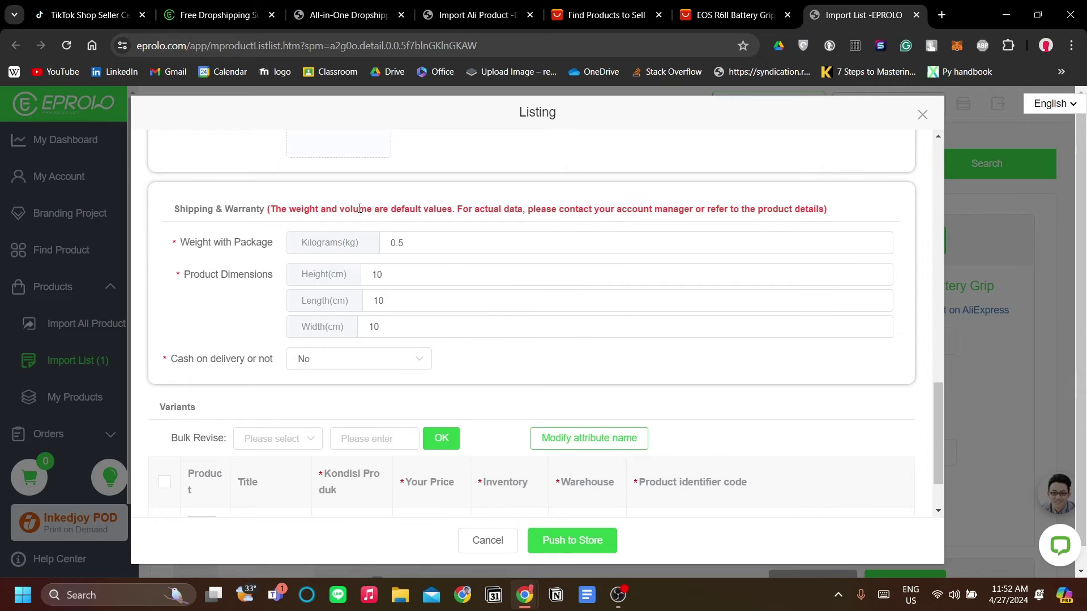
{"action": "scroll", "coordinate": [657, 272], "scroll_direction": "down", "scroll_amount": 1}
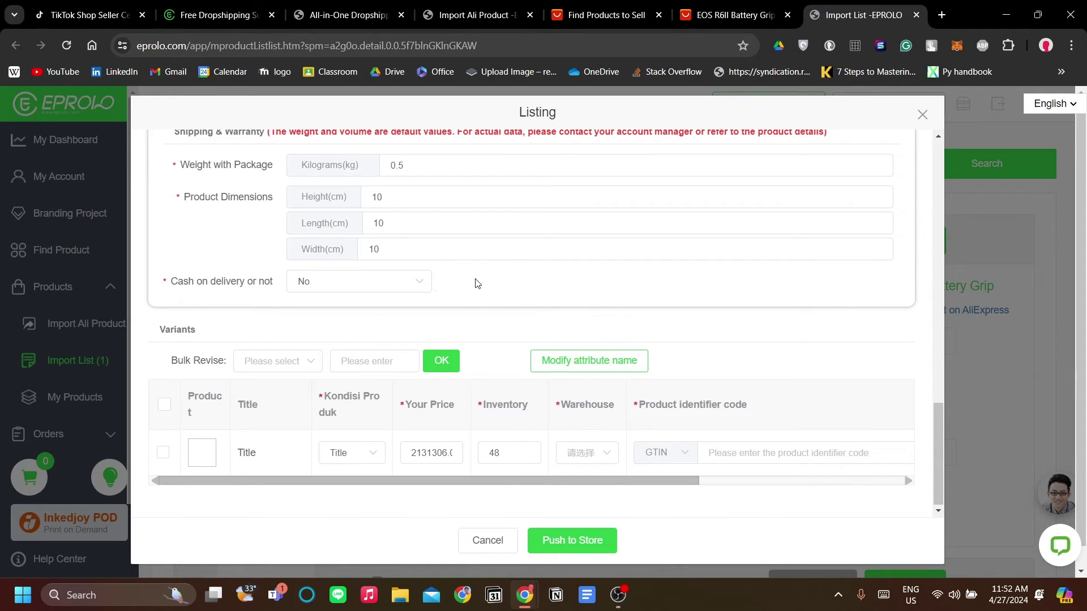
{"action": "left_click", "coordinate": [164, 404]}
{"action": "left_click", "coordinate": [373, 465]}
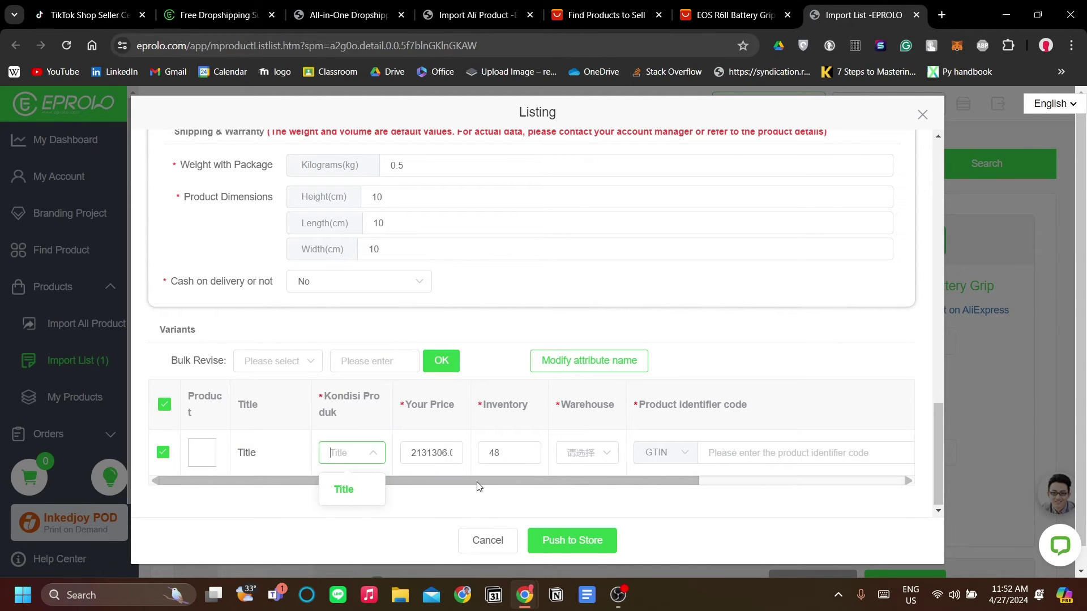
{"action": "left_click", "coordinate": [502, 375]}
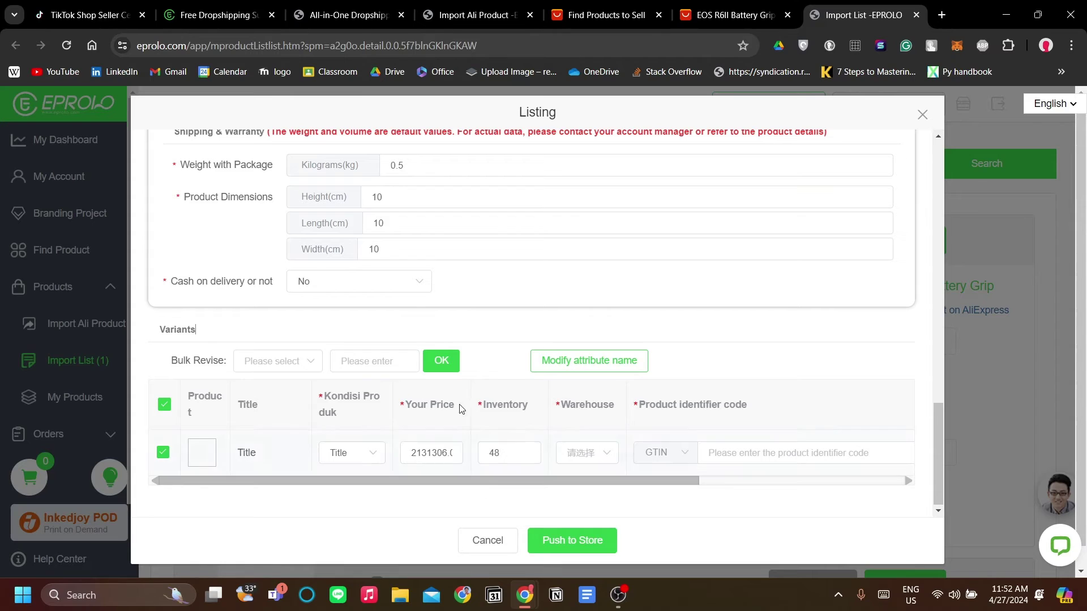
{"action": "left_click", "coordinate": [578, 365]}
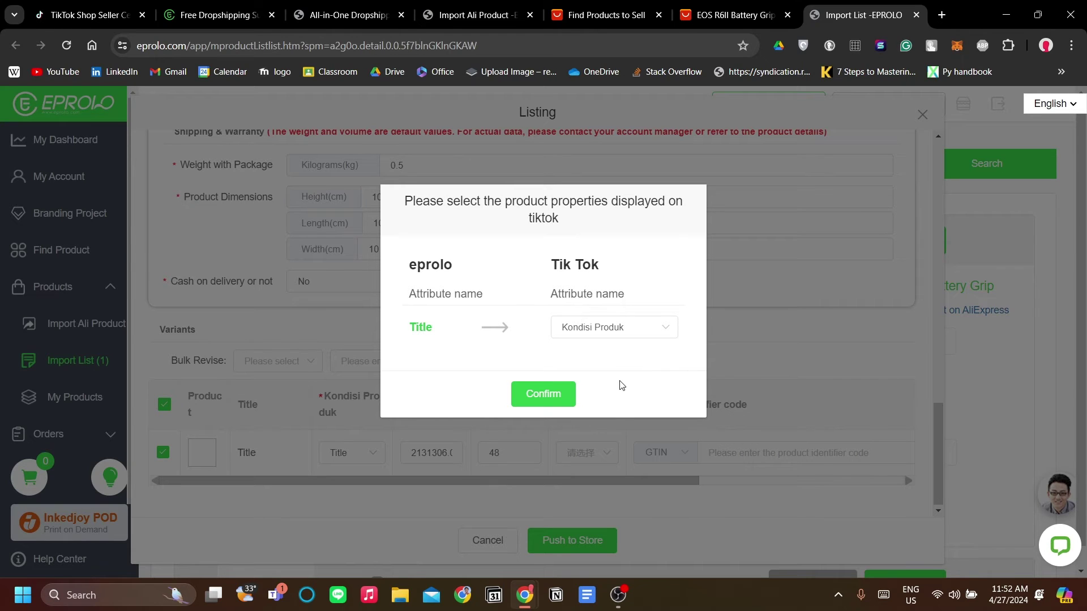
{"action": "left_click", "coordinate": [573, 398]}
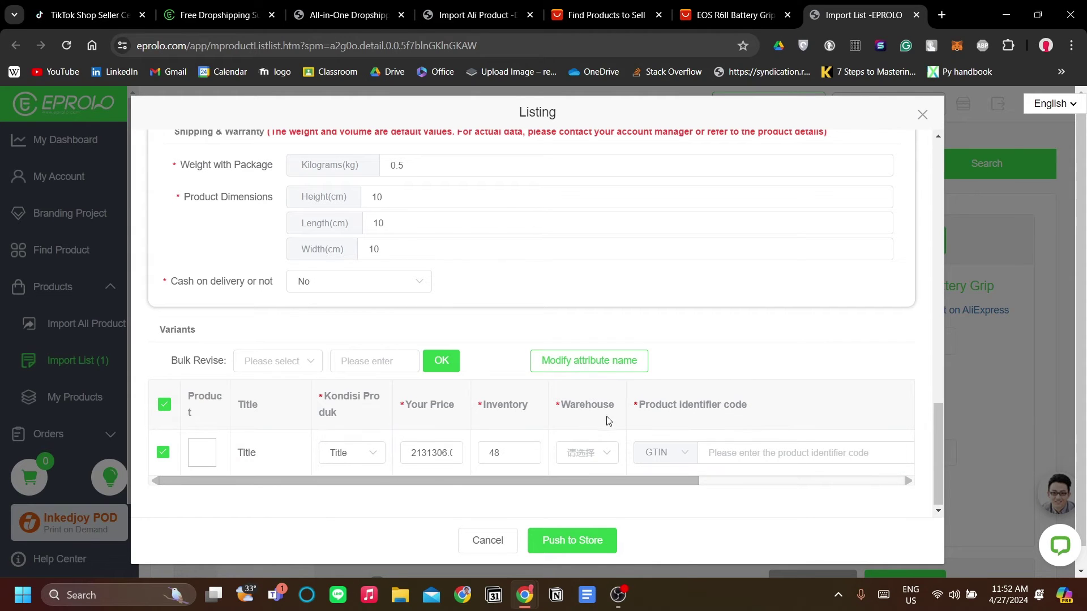
- Set the variant's warehouse to the option beginning with "ID Retu"
{"action": "scroll", "coordinate": [610, 425], "scroll_direction": "down", "scroll_amount": 1}
{"action": "left_click", "coordinate": [609, 437]}
{"action": "left_click", "coordinate": [610, 437]}
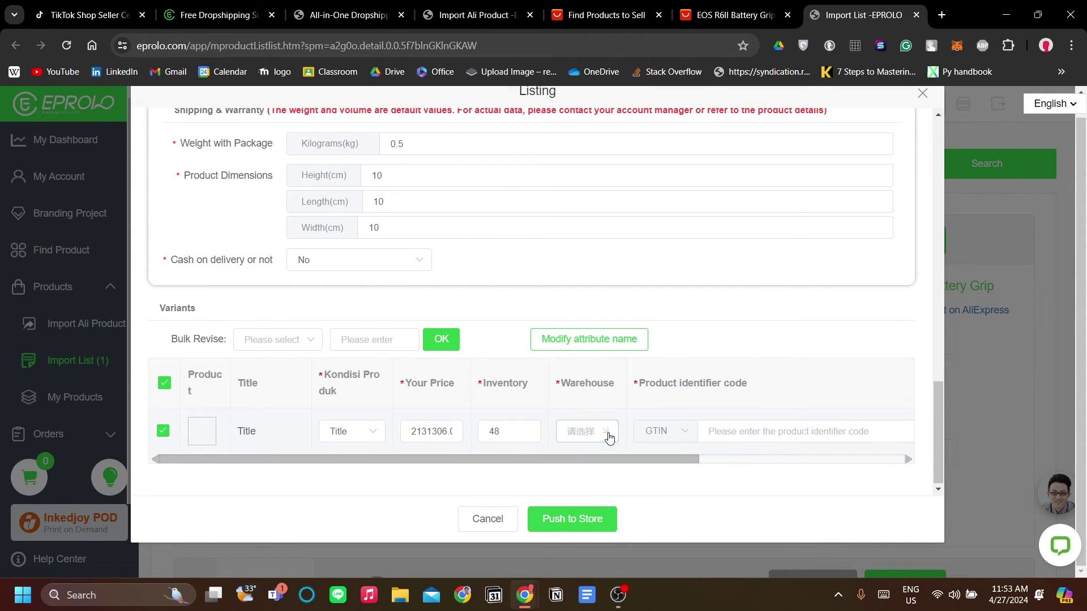
{"action": "left_click", "coordinate": [605, 433]}
{"action": "left_click", "coordinate": [605, 433]}
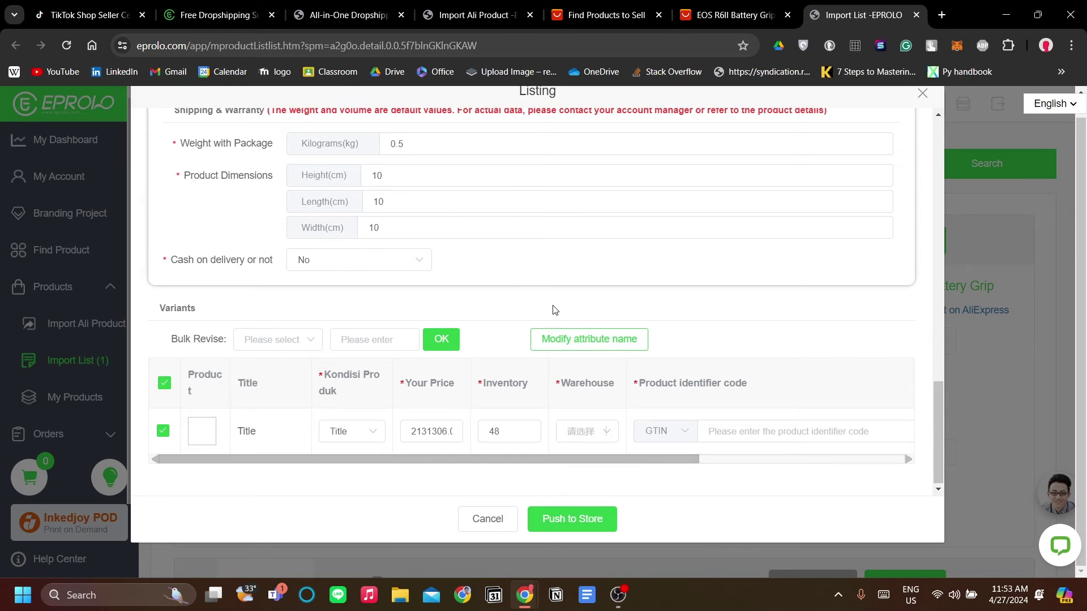
{"action": "left_click", "coordinate": [592, 440]}
{"action": "left_click", "coordinate": [613, 492]}
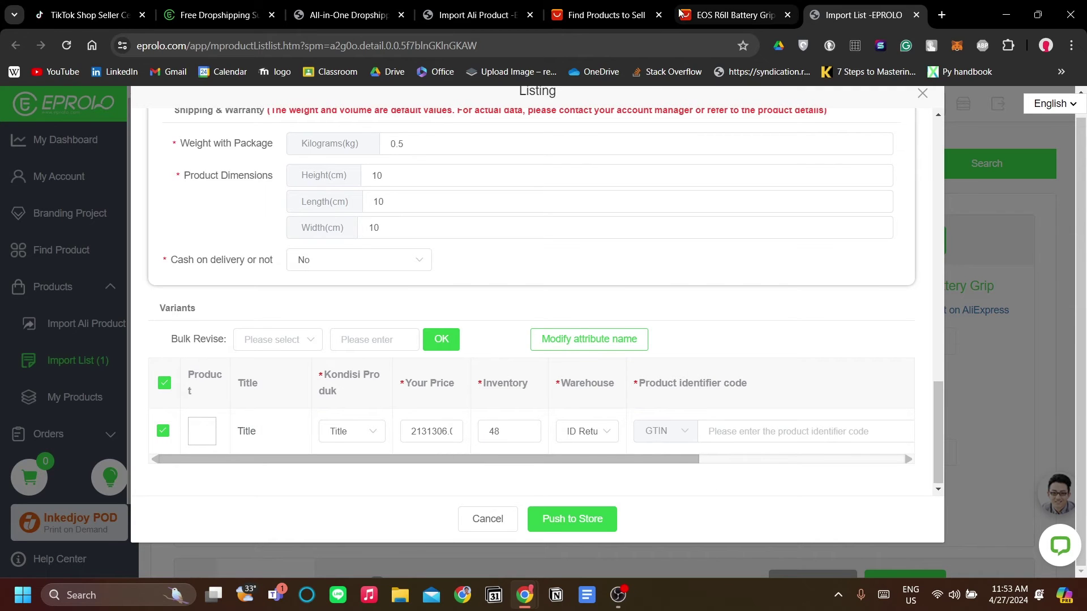
{"action": "left_click", "coordinate": [731, 15]}
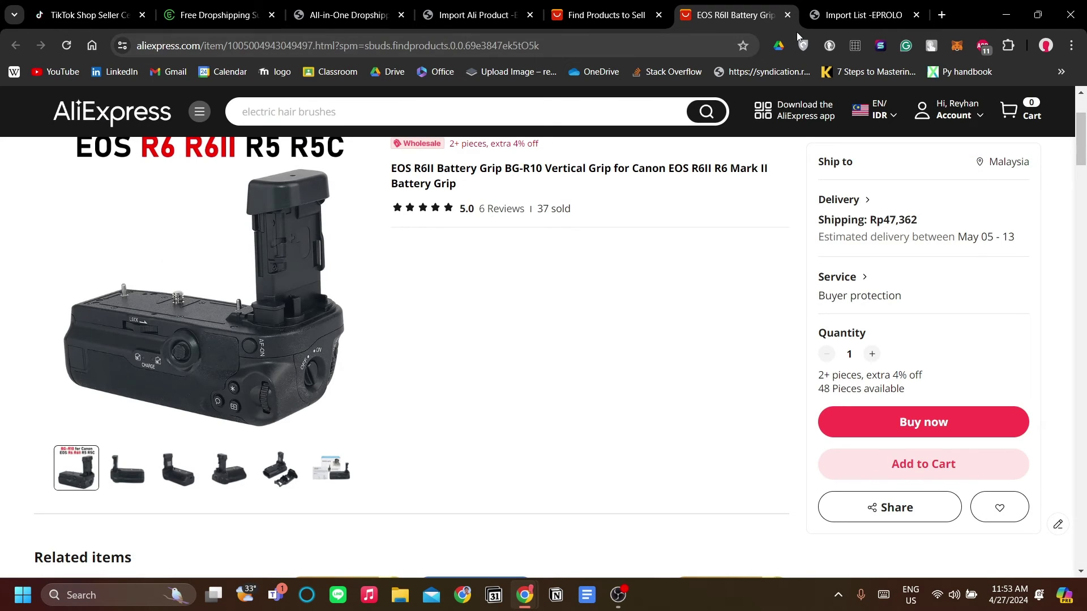
{"action": "scroll", "coordinate": [651, 300], "scroll_direction": "up", "scroll_amount": 3}
{"action": "scroll", "coordinate": [651, 304], "scroll_direction": "down", "scroll_amount": 1}
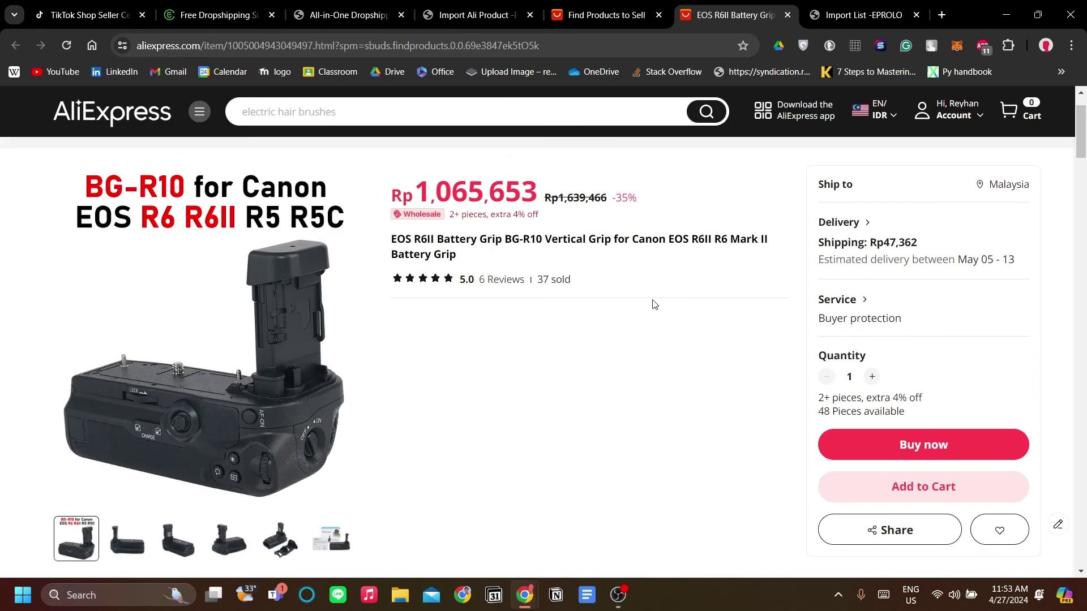
{"action": "left_click", "coordinate": [231, 47]}
{"action": "left_click", "coordinate": [231, 47]}
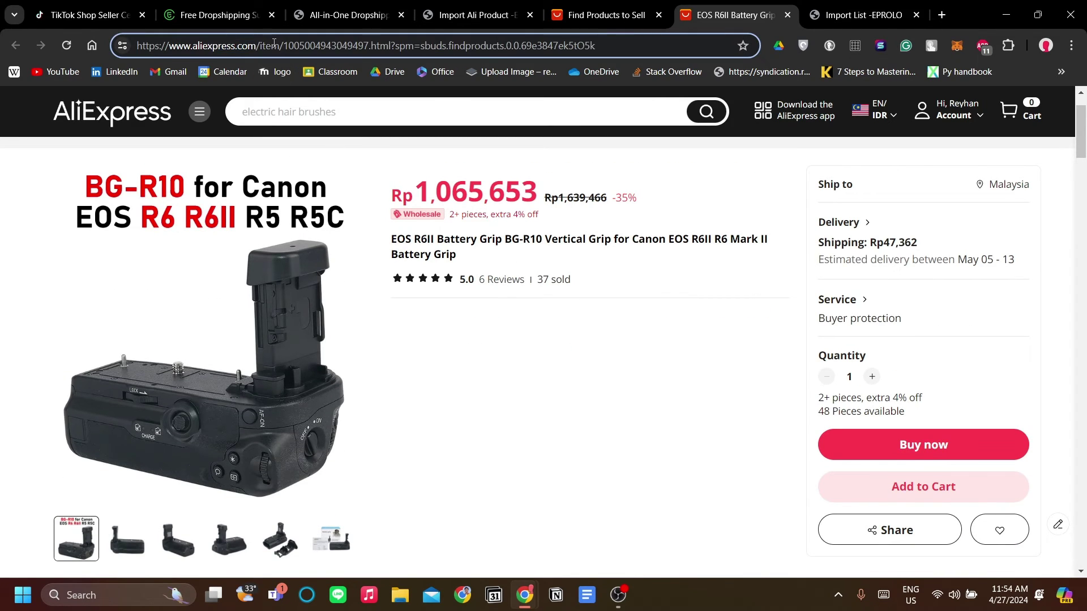
{"action": "left_click_drag", "start_coordinate": [280, 46], "coordinate": [369, 50]}
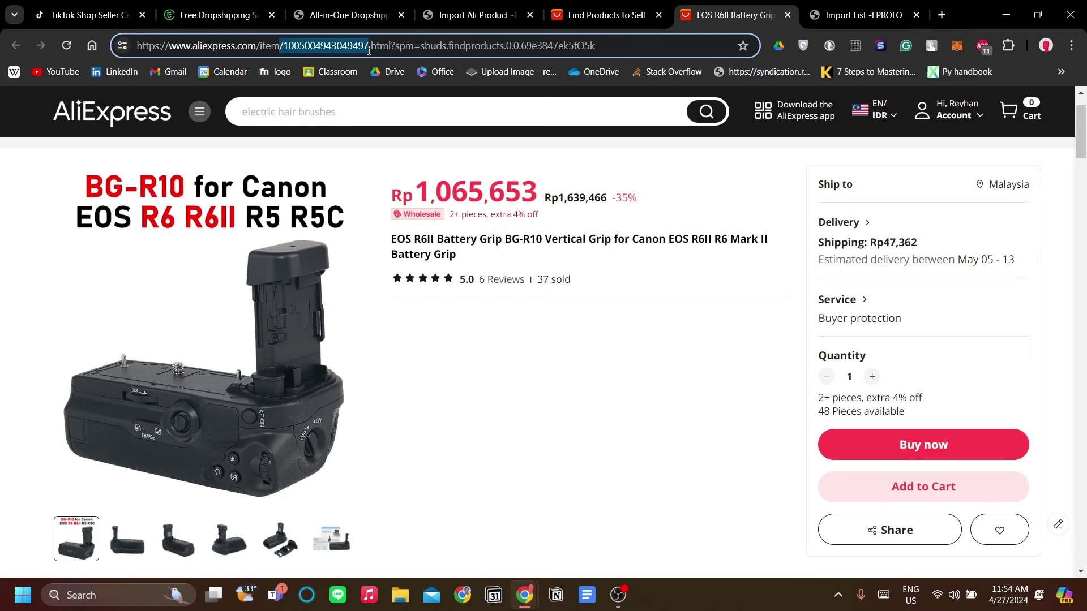
{"action": "left_click", "coordinate": [369, 47]}
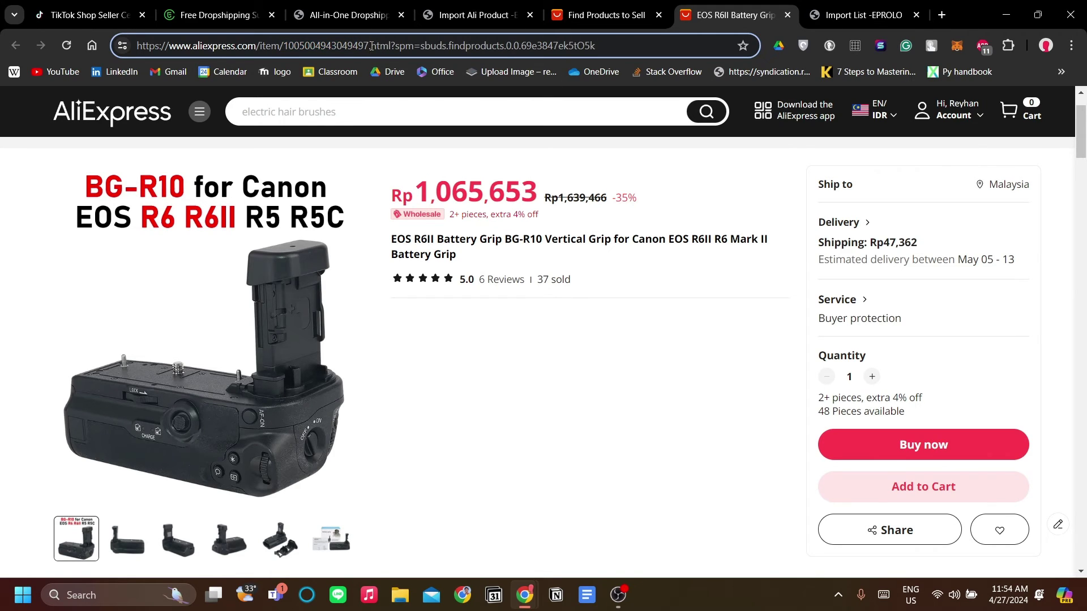
{"action": "left_click_drag", "start_coordinate": [369, 48], "coordinate": [283, 49]}
{"action": "key", "text": "ctrl+c"}
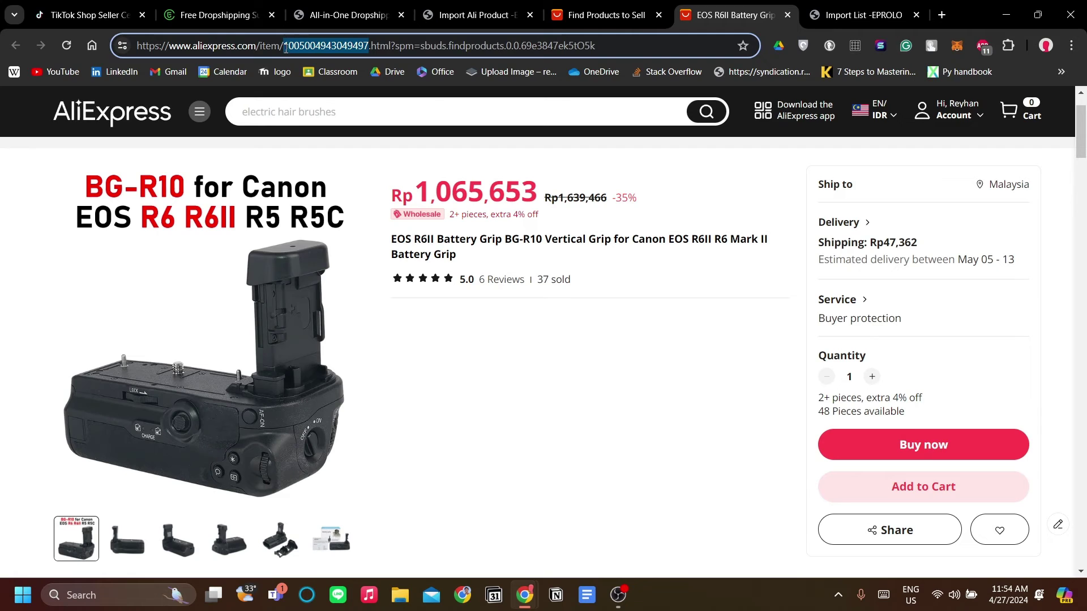
{"action": "left_click", "coordinate": [817, 21]}
{"action": "left_click", "coordinate": [736, 432]}
{"action": "key", "text": "ctrl+v"}
{"action": "key", "text": "BackSpace"}
{"action": "key", "text": "BackSpace"}
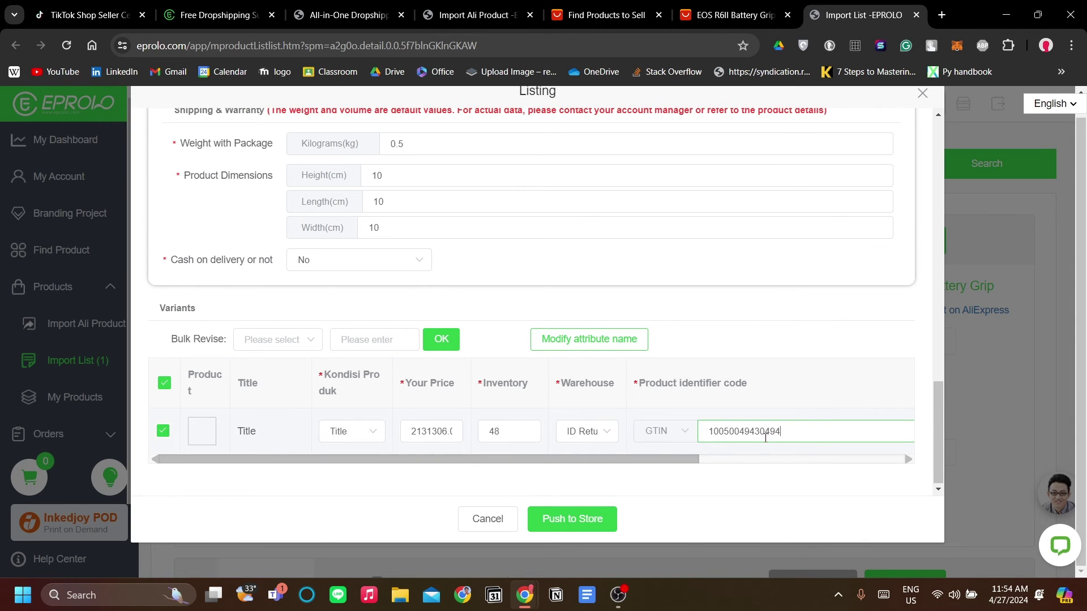
- Review the completed battery grip listing and try to push it to the store
{"action": "scroll", "coordinate": [779, 433], "scroll_direction": "up", "scroll_amount": 10}
{"action": "scroll", "coordinate": [777, 436], "scroll_direction": "up", "scroll_amount": 3}
{"action": "scroll", "coordinate": [782, 390], "scroll_direction": "down", "scroll_amount": 8}
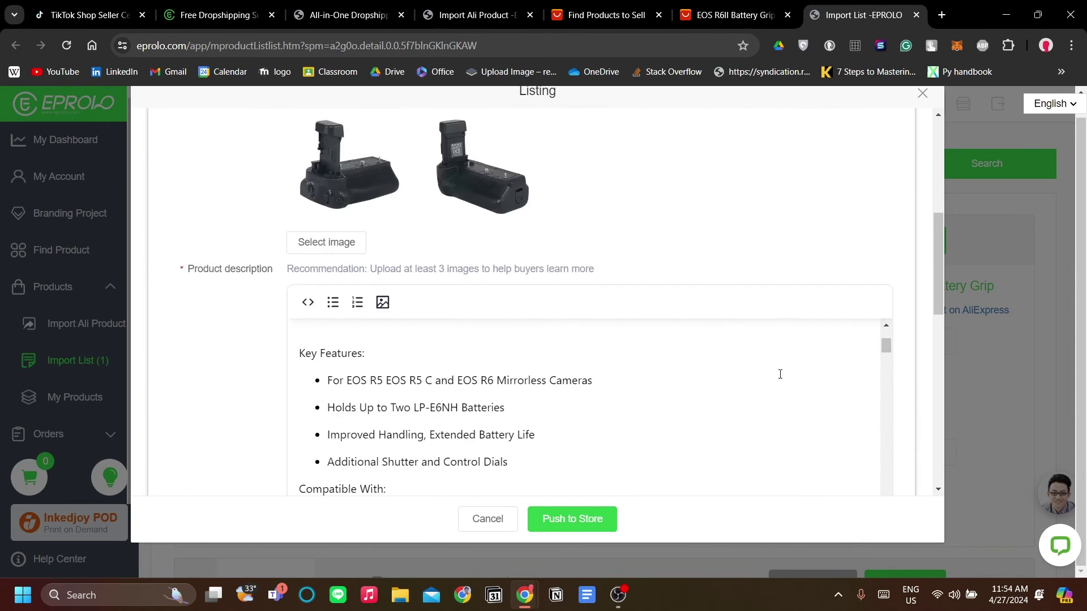
{"action": "scroll", "coordinate": [726, 395], "scroll_direction": "down", "scroll_amount": 10}
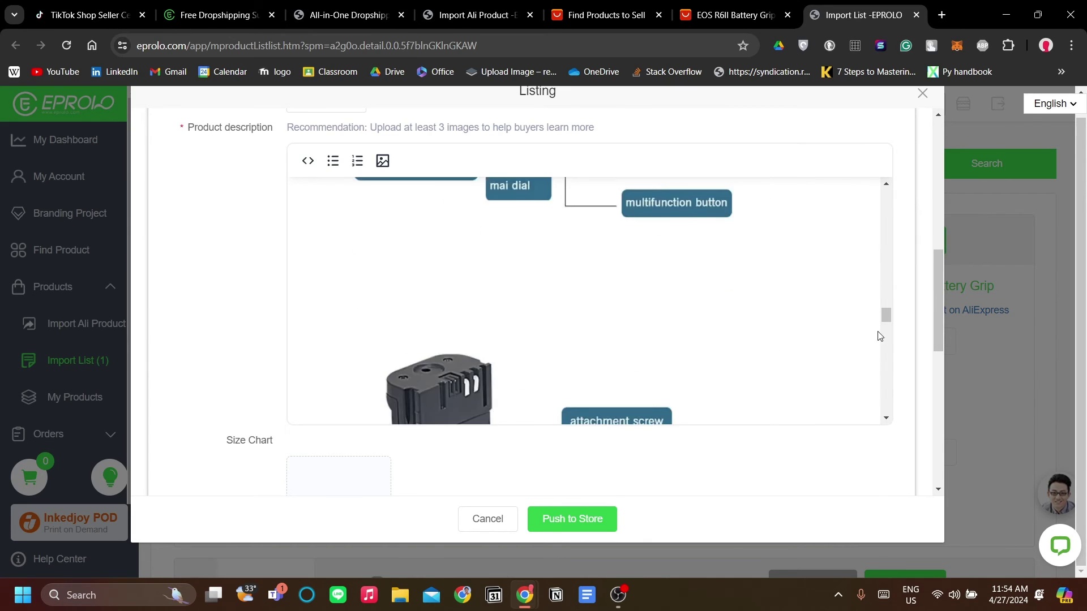
{"action": "scroll", "coordinate": [901, 387], "scroll_direction": "down", "scroll_amount": 10}
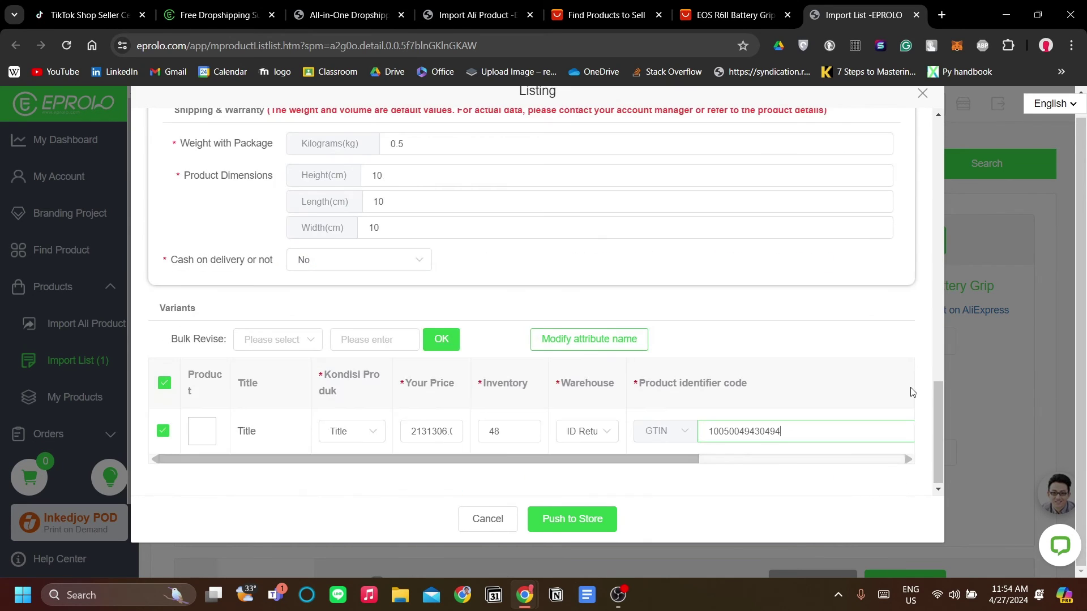
{"action": "left_click", "coordinate": [583, 520]}
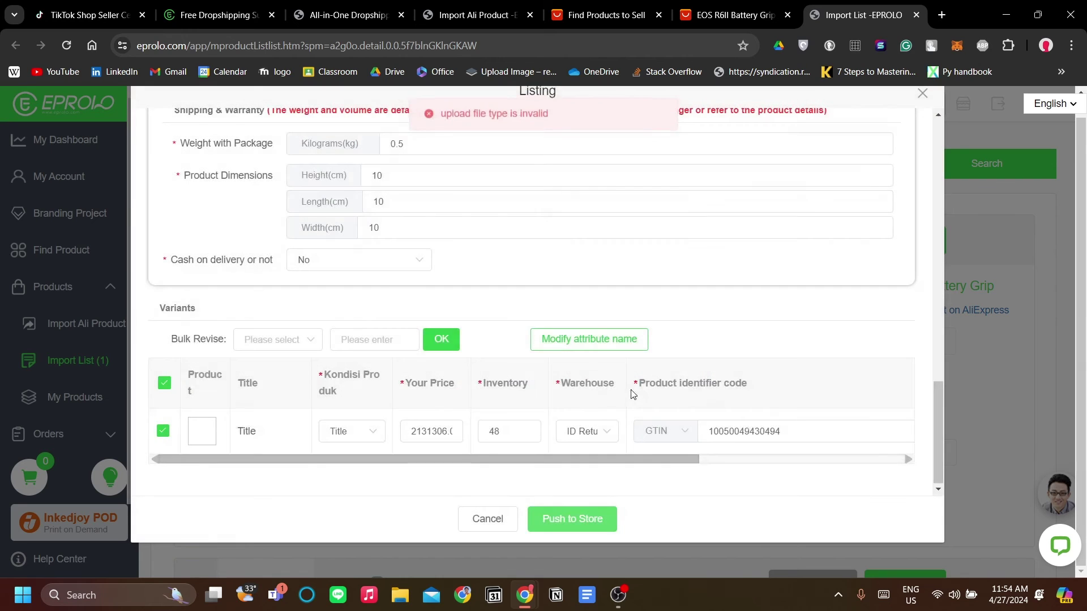
{"action": "scroll", "coordinate": [640, 343], "scroll_direction": "up", "scroll_amount": 6}
{"action": "scroll", "coordinate": [649, 353], "scroll_direction": "down", "scroll_amount": 3}
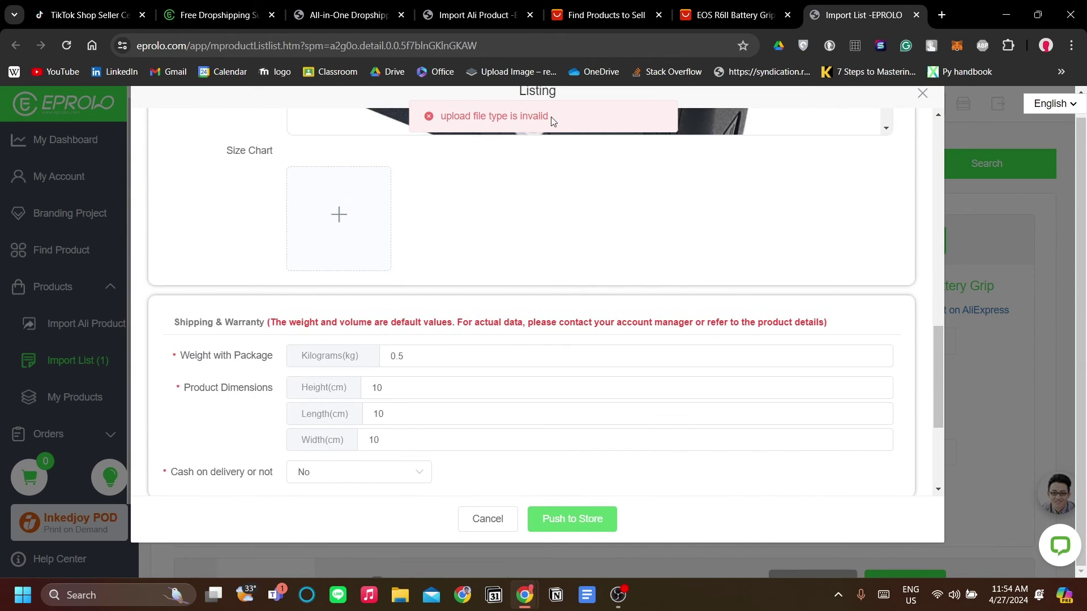
- Recheck the battery grip listing's size chart, shipping and variant details, and close the listing form
{"action": "left_click_drag", "start_coordinate": [547, 116], "coordinate": [431, 113]}
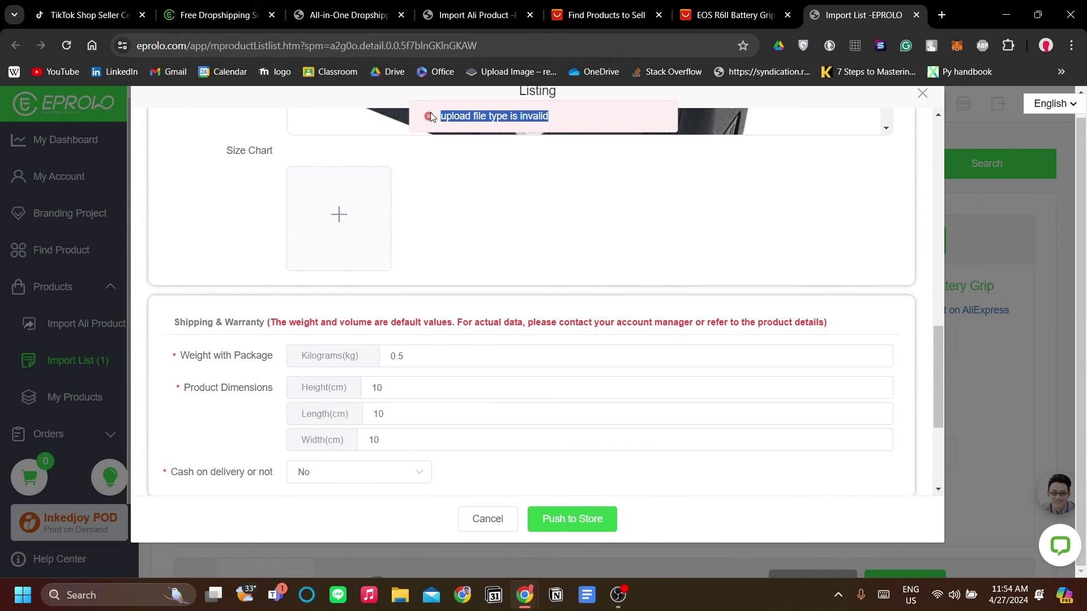
{"action": "left_click", "coordinate": [494, 204]}
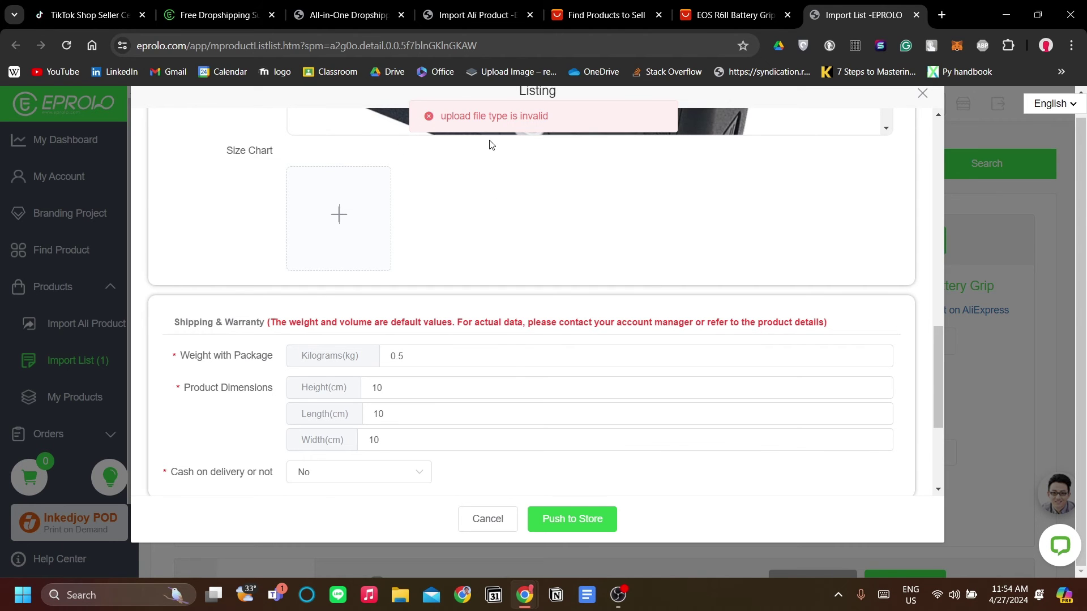
{"action": "scroll", "coordinate": [492, 269], "scroll_direction": "down", "scroll_amount": 3}
{"action": "scroll", "coordinate": [515, 343], "scroll_direction": "up", "scroll_amount": 15}
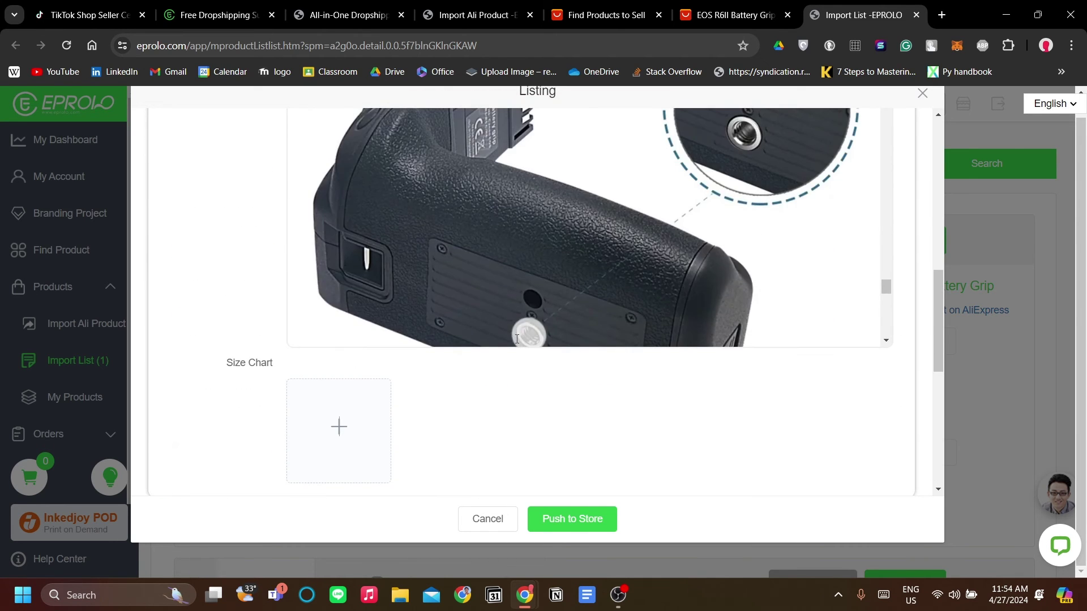
{"action": "scroll", "coordinate": [512, 347], "scroll_direction": "down", "scroll_amount": 15}
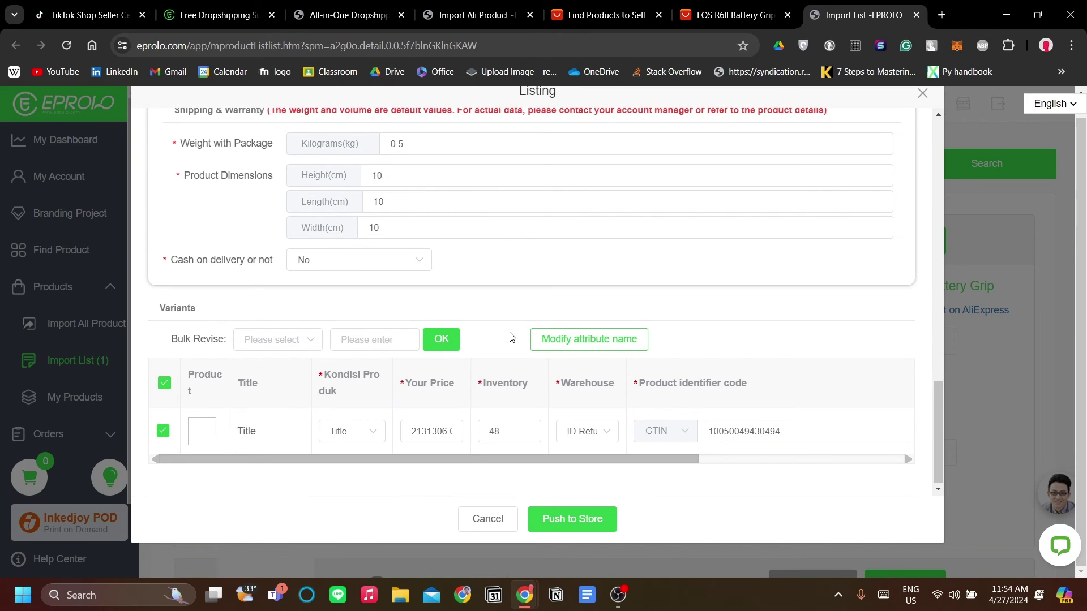
{"action": "scroll", "coordinate": [512, 337], "scroll_direction": "up", "scroll_amount": 2}
{"action": "scroll", "coordinate": [510, 334], "scroll_direction": "down", "scroll_amount": 2}
{"action": "scroll", "coordinate": [508, 333], "scroll_direction": "up", "scroll_amount": 2}
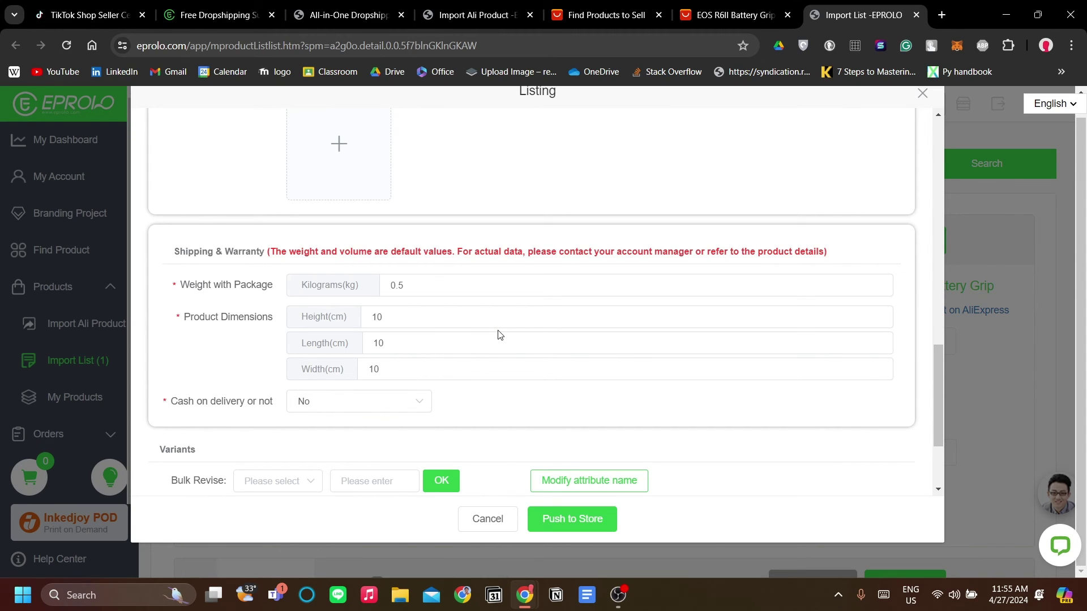
{"action": "scroll", "coordinate": [499, 334], "scroll_direction": "down", "scroll_amount": 2}
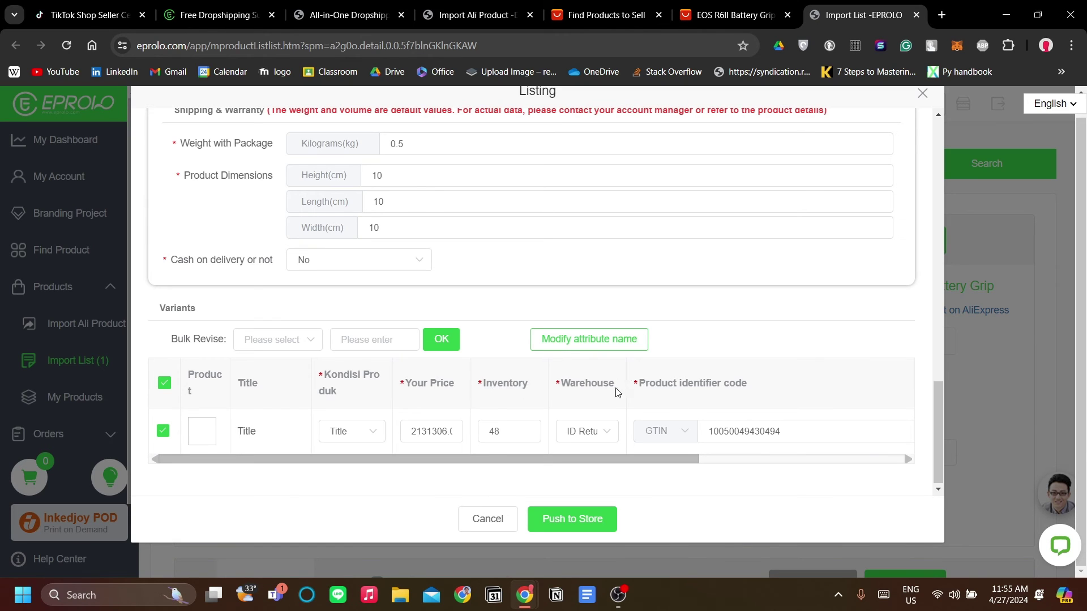
{"action": "left_click", "coordinate": [794, 432]}
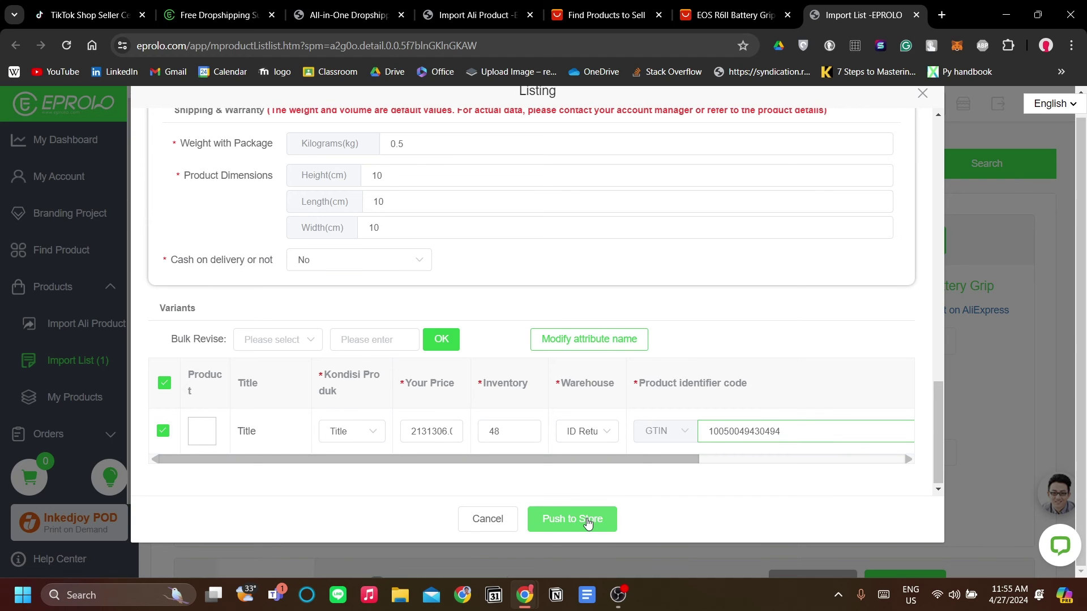
{"action": "left_click", "coordinate": [923, 97]}
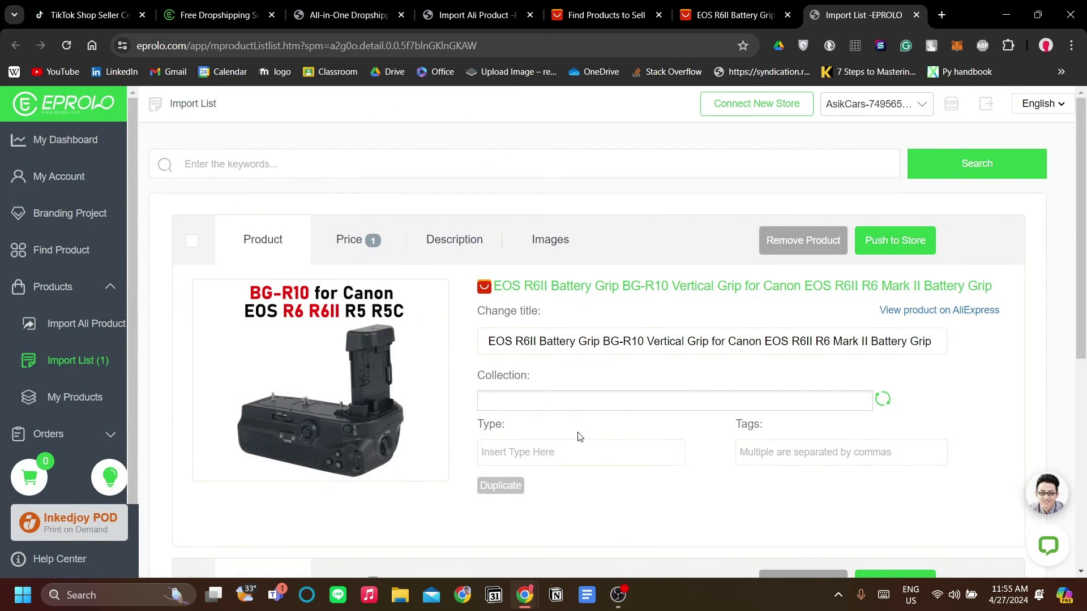
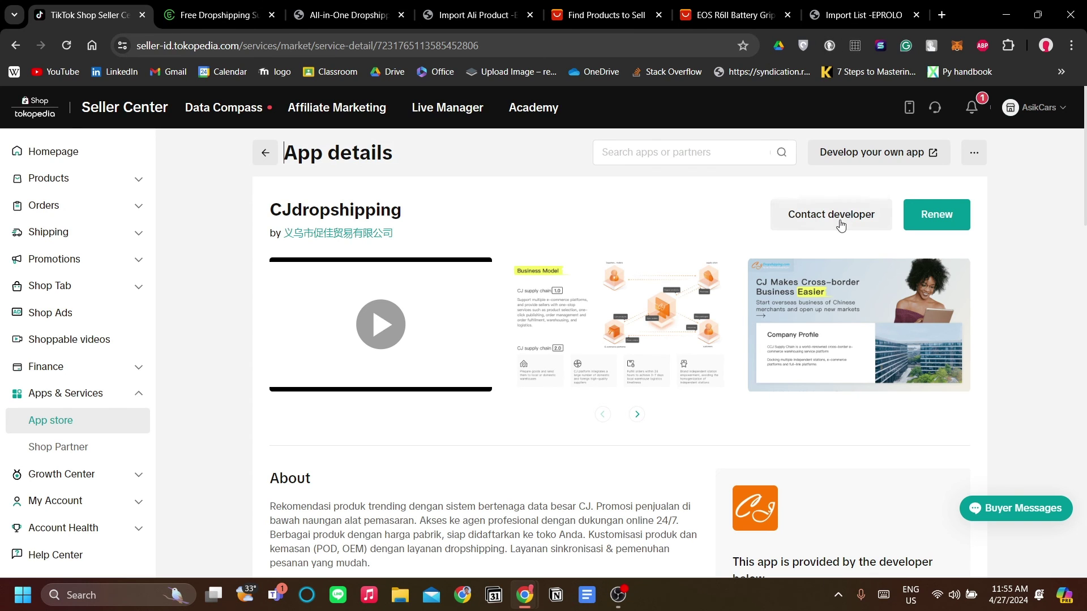
- Open the CJdropshipping website in a new browser tab and dismiss the assistant's welcome dialog
{"action": "left_click", "coordinate": [941, 15]}
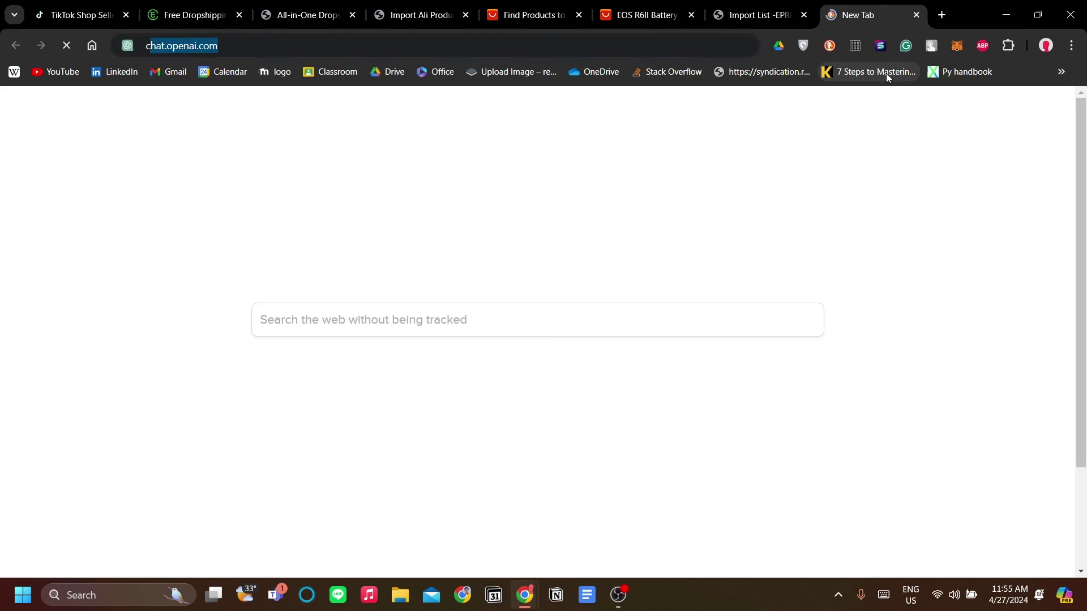
{"action": "type", "text": "cjdropshipping"}
{"action": "key", "text": "Return"}
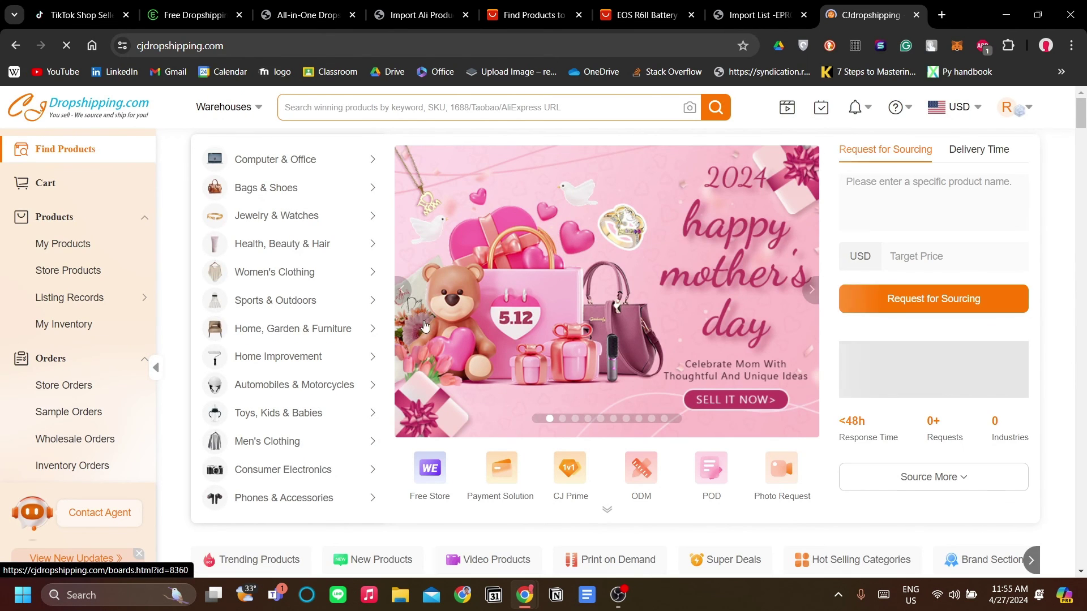
{"action": "scroll", "coordinate": [370, 385], "scroll_direction": "down", "scroll_amount": 3}
{"action": "scroll", "coordinate": [376, 376], "scroll_direction": "down", "scroll_amount": 2}
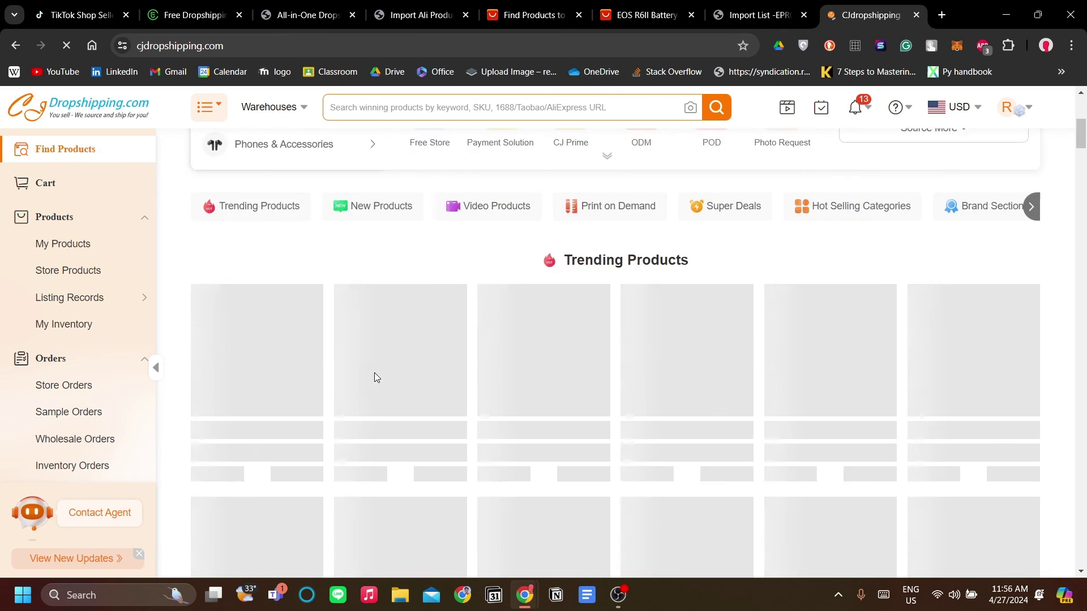
{"action": "left_click", "coordinate": [859, 211]}
{"action": "scroll", "coordinate": [887, 236], "scroll_direction": "down", "scroll_amount": 1}
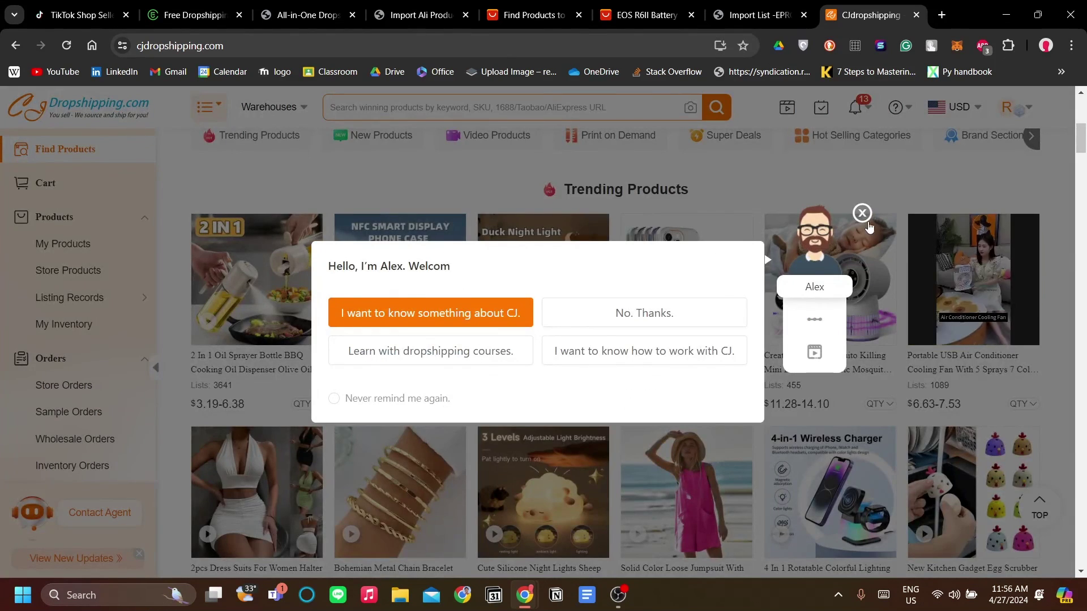
{"action": "left_click", "coordinate": [861, 213]}
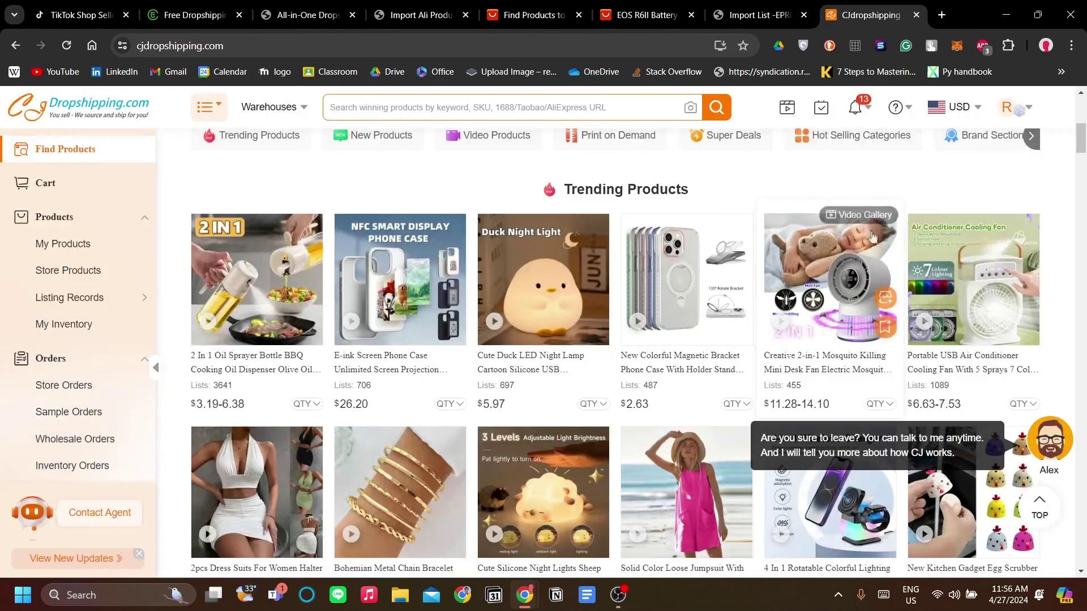
- Open the E-ink Screen Phone Case from Trending Products and look over its price, warehouse, colour and model options
{"action": "left_click", "coordinate": [389, 356]}
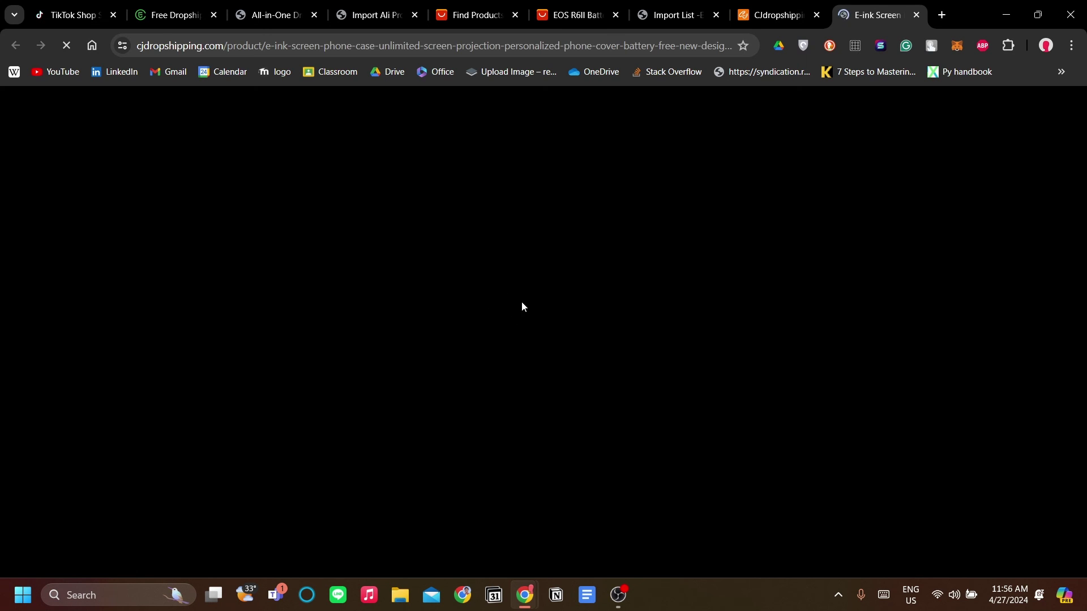
{"action": "scroll", "coordinate": [714, 337], "scroll_direction": "down", "scroll_amount": 3}
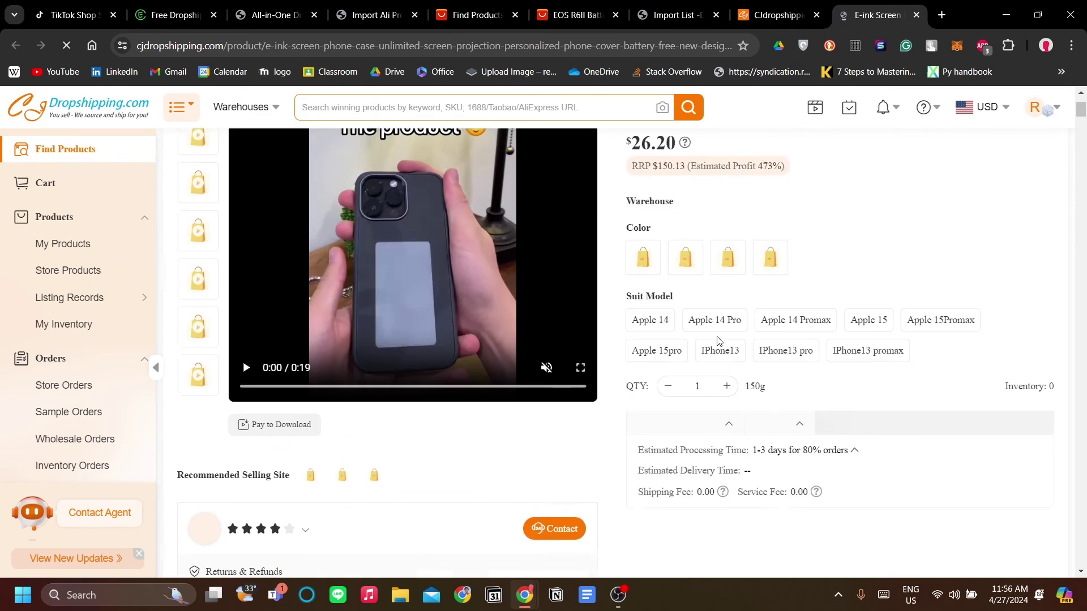
{"action": "scroll", "coordinate": [717, 340], "scroll_direction": "up", "scroll_amount": 2}
{"action": "scroll", "coordinate": [784, 417], "scroll_direction": "down", "scroll_amount": 3}
{"action": "scroll", "coordinate": [783, 413], "scroll_direction": "up", "scroll_amount": 1}
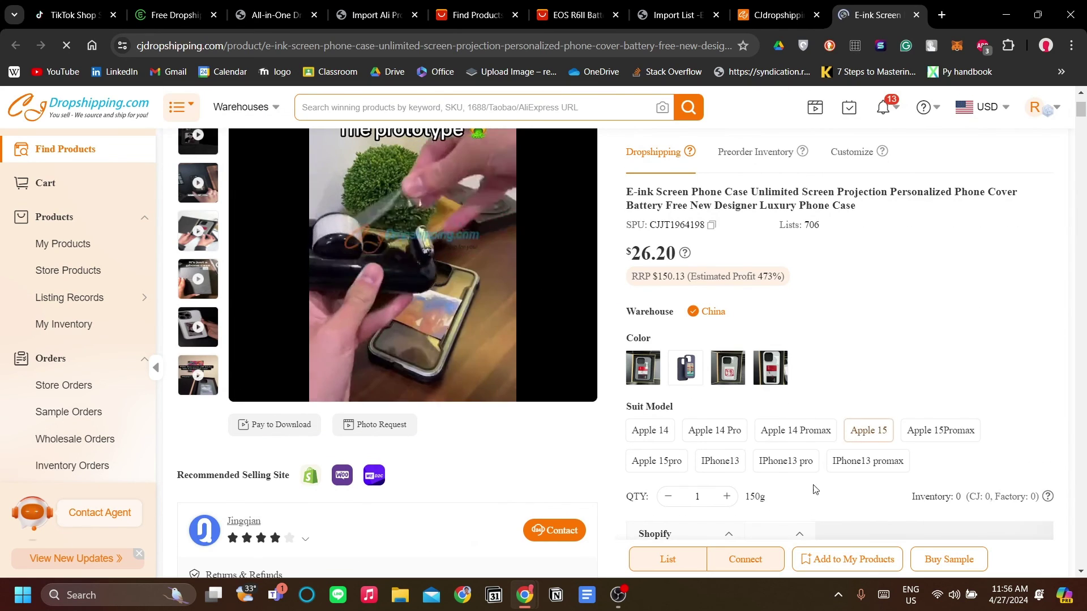
- Open the phone case's store listing form to view its fields, and close it without listing the product
{"action": "left_click", "coordinate": [674, 563]}
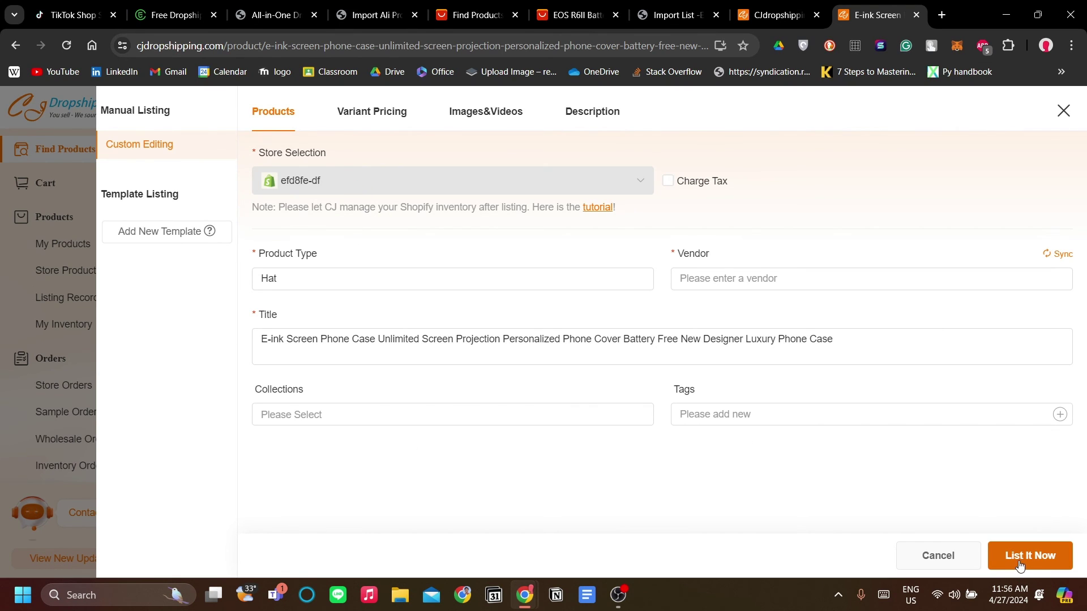
{"action": "left_click", "coordinate": [1062, 114]}
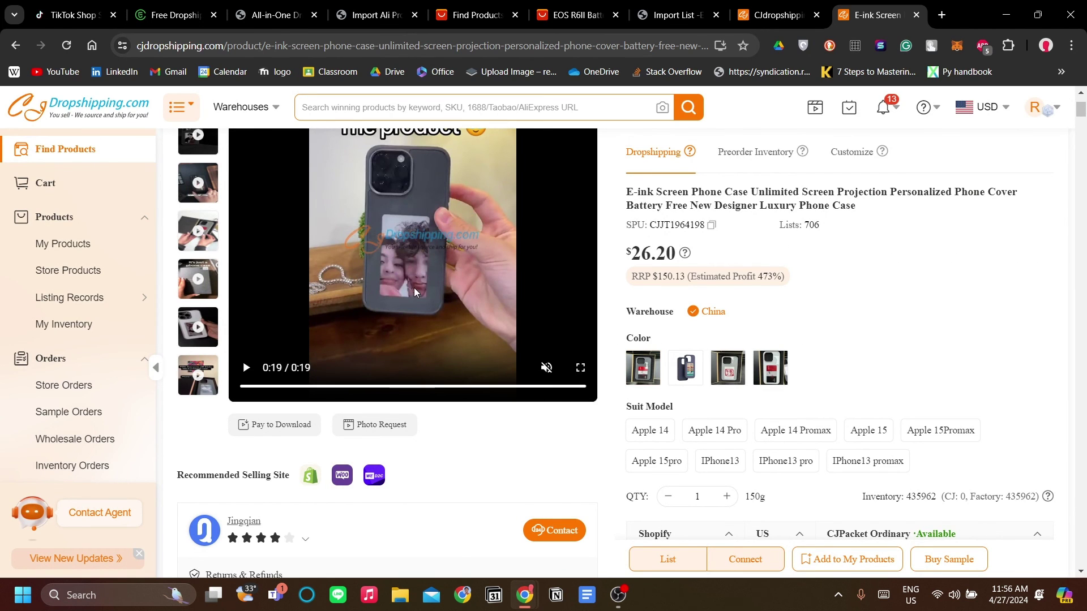